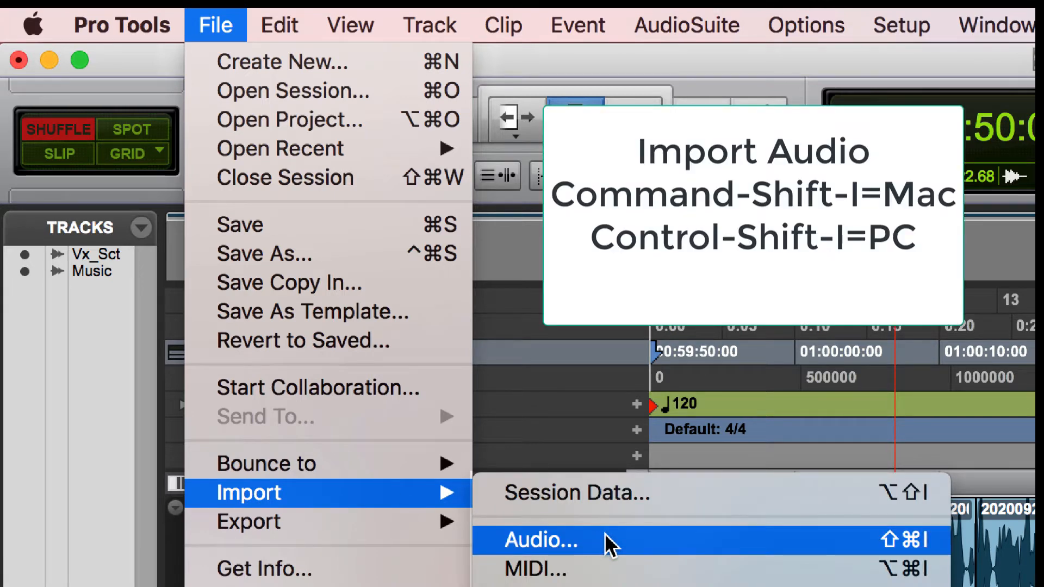
# - Import Loyalty_Freak_Music_-_06_-_Take_A_Break.mp3 from Downloads, convert it into the Audio Files folder, and place it on a new track at Session Start
pyautogui.click(609, 540)
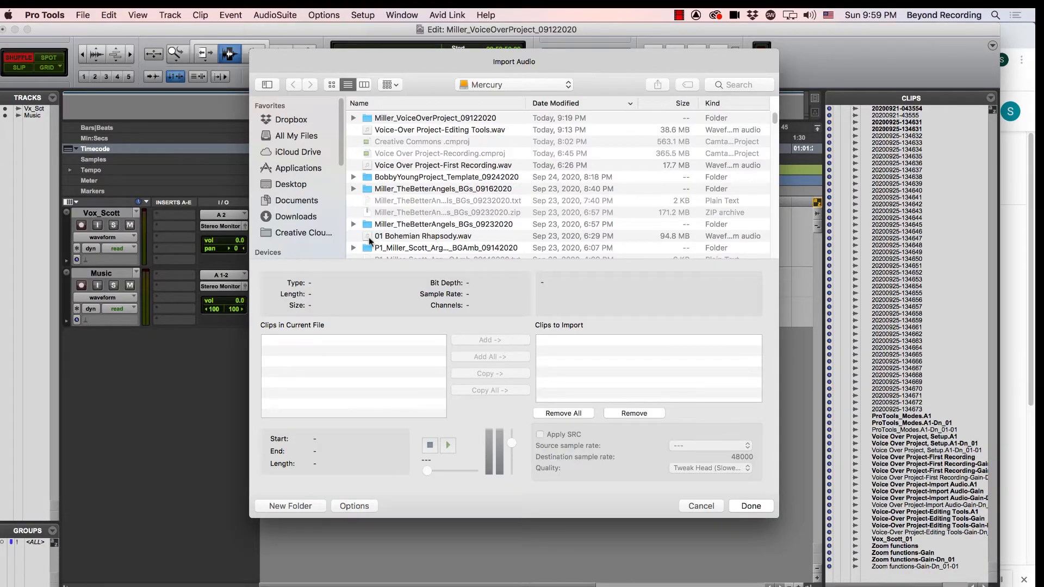
pyautogui.click(288, 217)
pyautogui.click(397, 119)
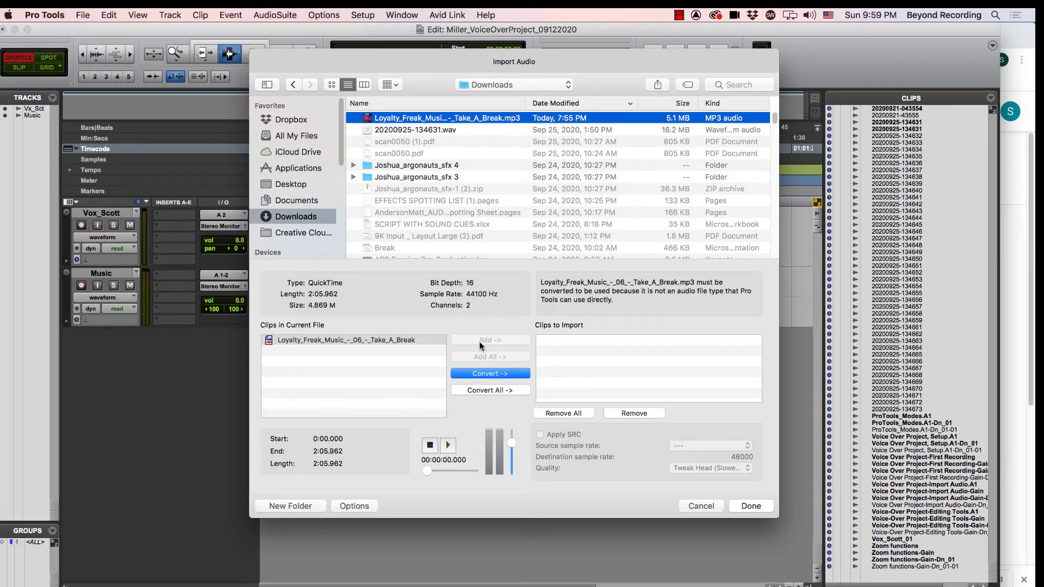
pyautogui.click(396, 343)
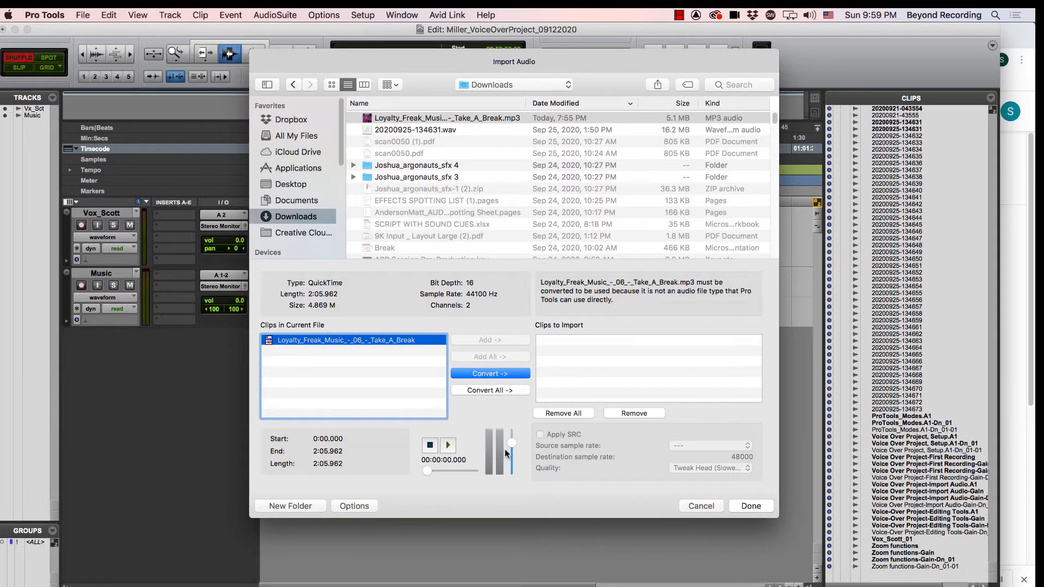
pyautogui.click(747, 506)
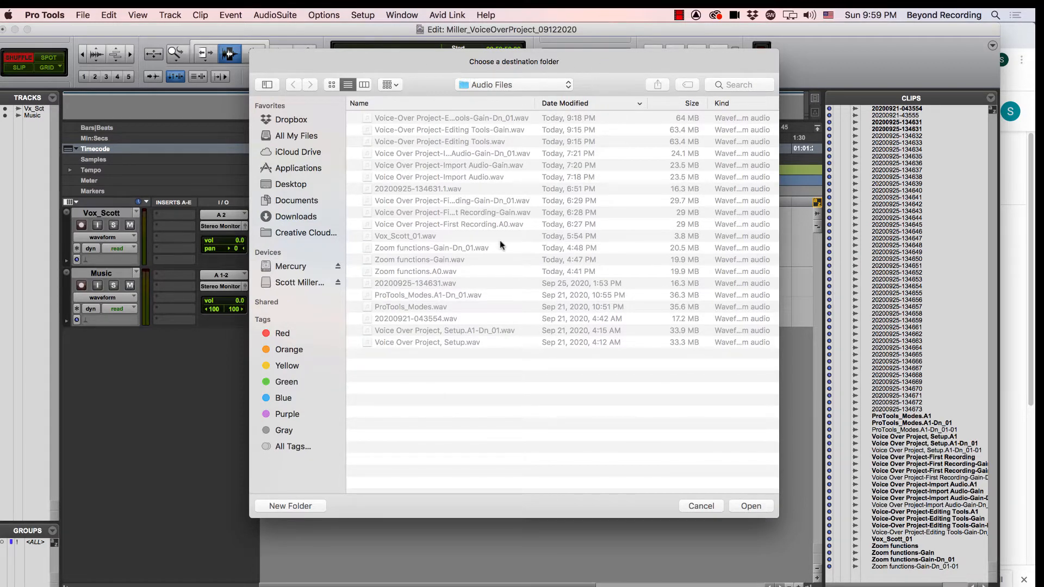
pyautogui.click(754, 506)
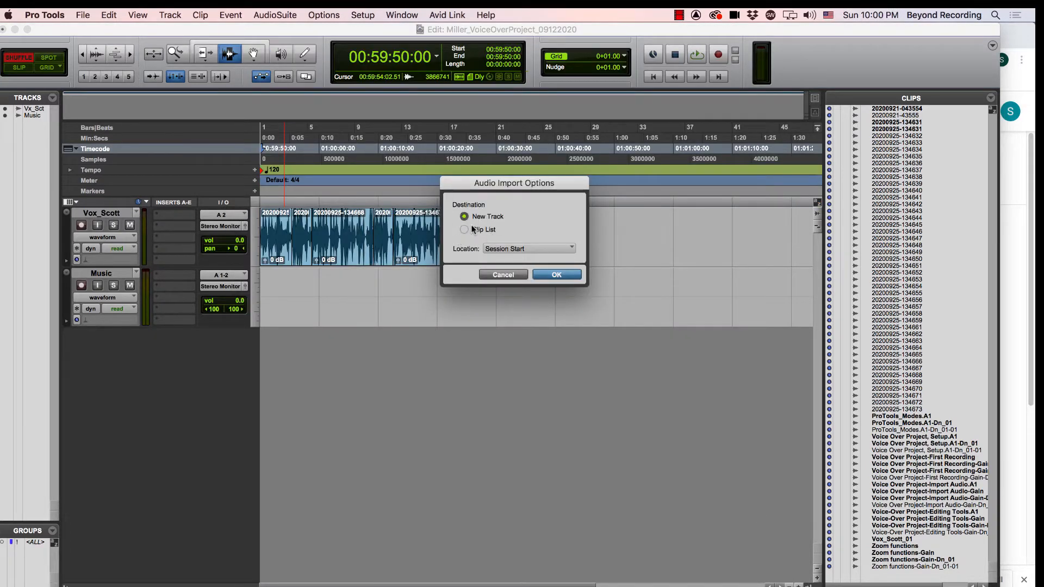
pyautogui.press('Return')
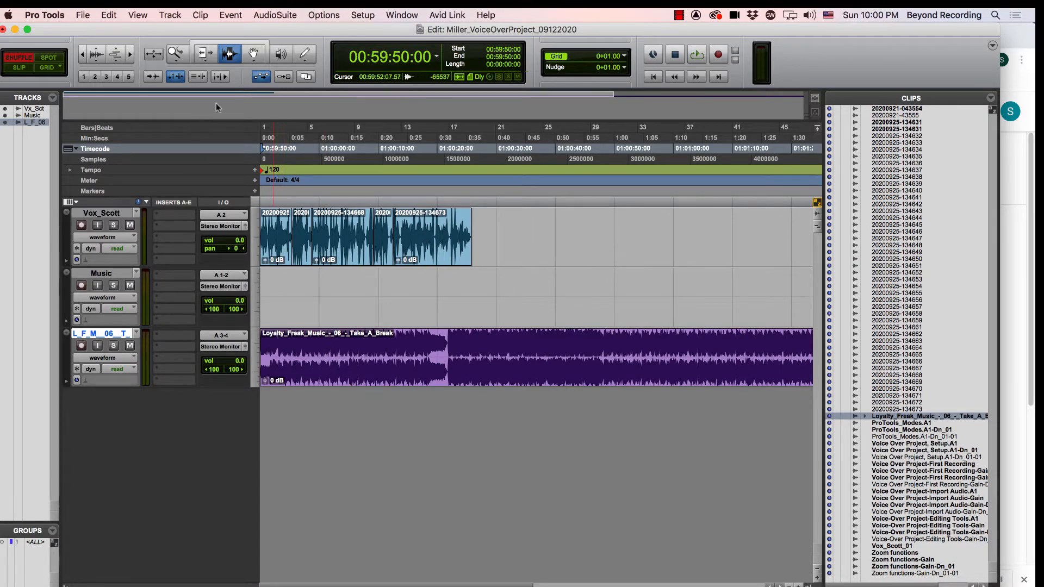
# - Move the Take_A_Break clip onto the Music track at the session start and delete the emptied import track
pyautogui.press('F8')
pyautogui.click(305, 357)
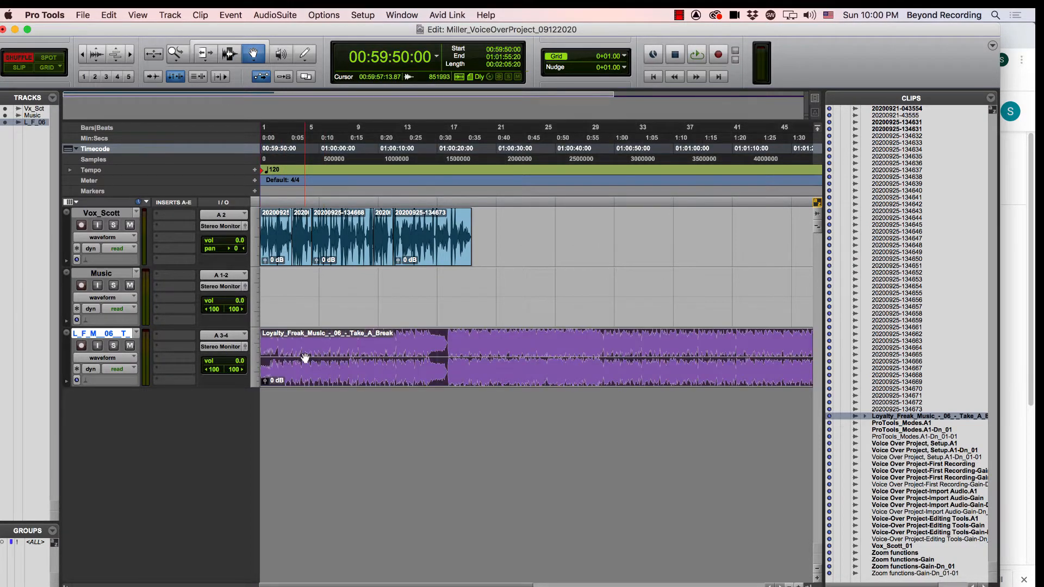
pyautogui.moveTo(305, 358); pyautogui.dragTo(302, 326)
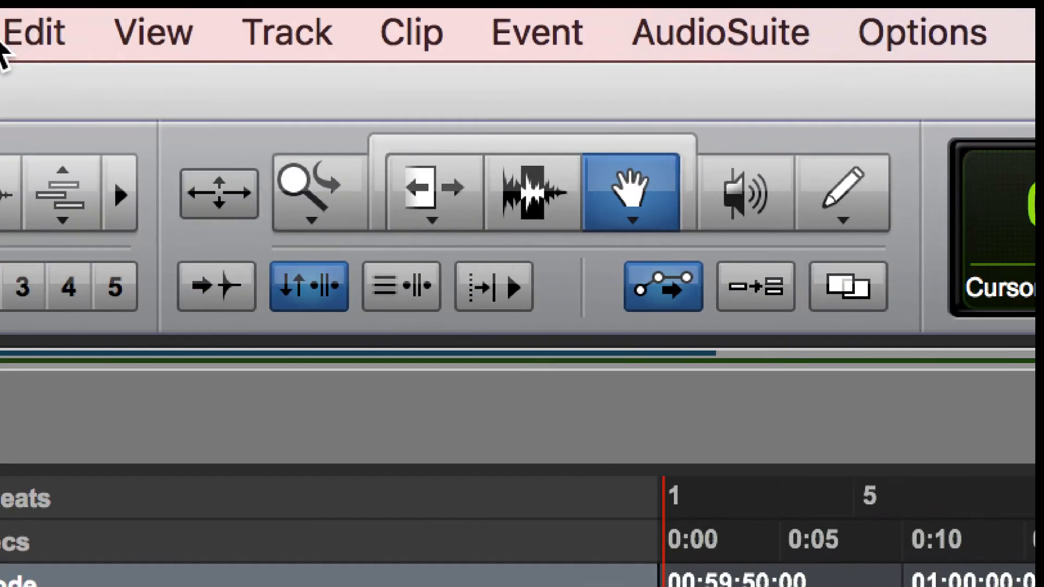
pyautogui.click(277, 32)
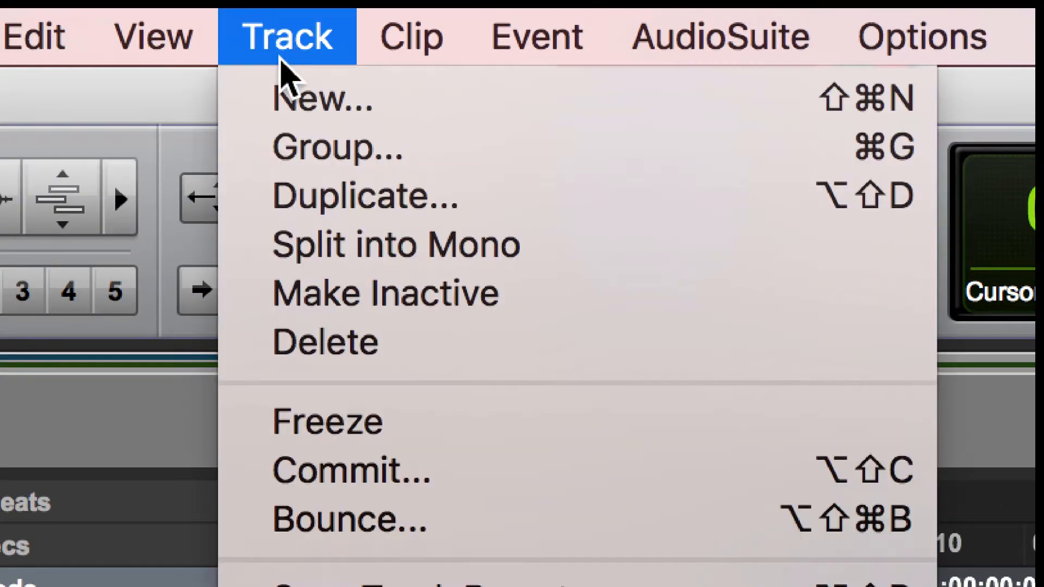
pyautogui.click(315, 345)
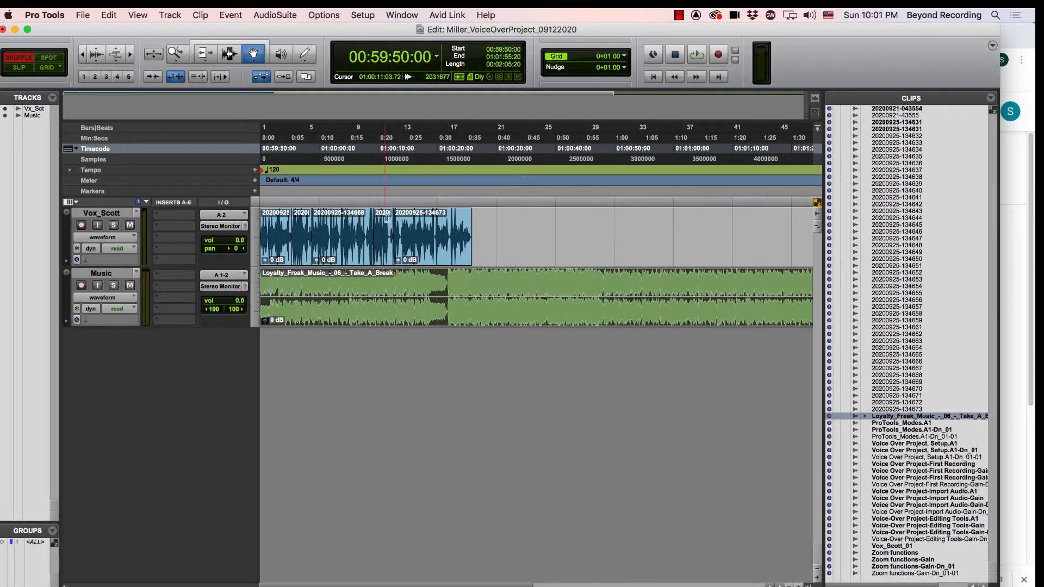
# - Open the Mix window and bring the volume faders of the voice-over and Music tracks into view
pyautogui.click(388, 138)
pyautogui.click(402, 15)
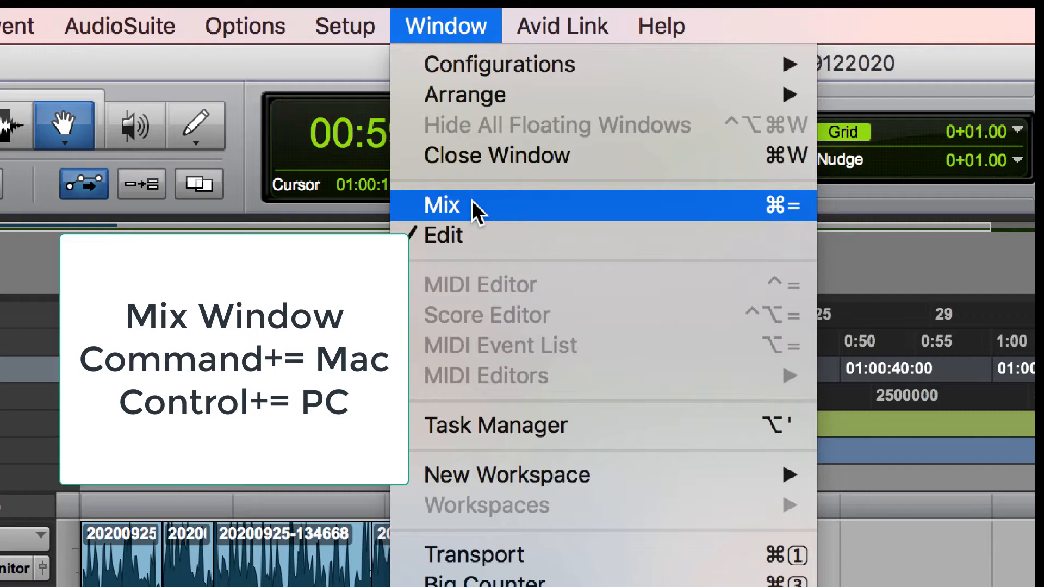
pyautogui.click(472, 206)
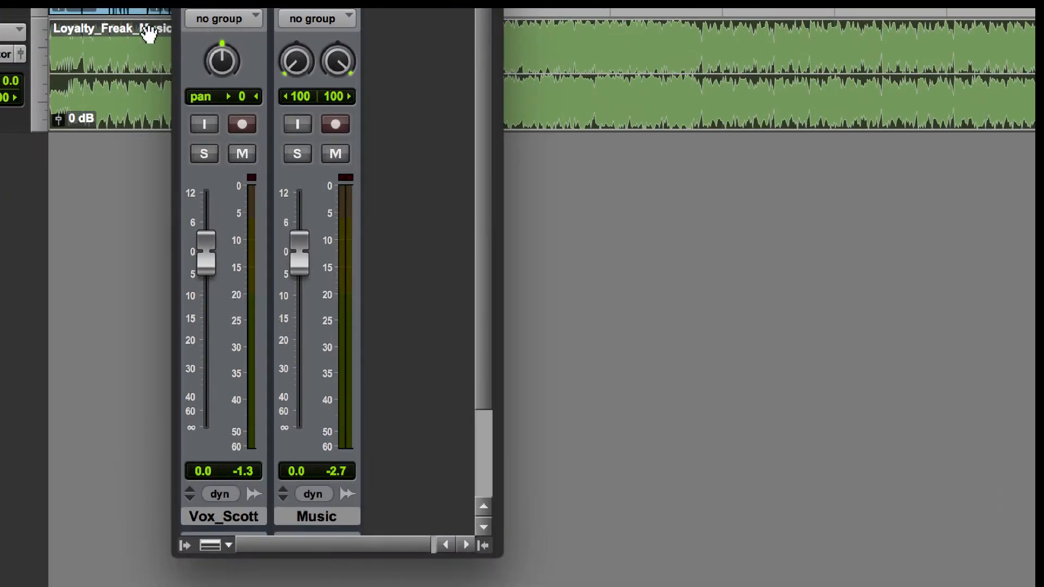
pyautogui.moveTo(482, 386); pyautogui.dragTo(479, 432)
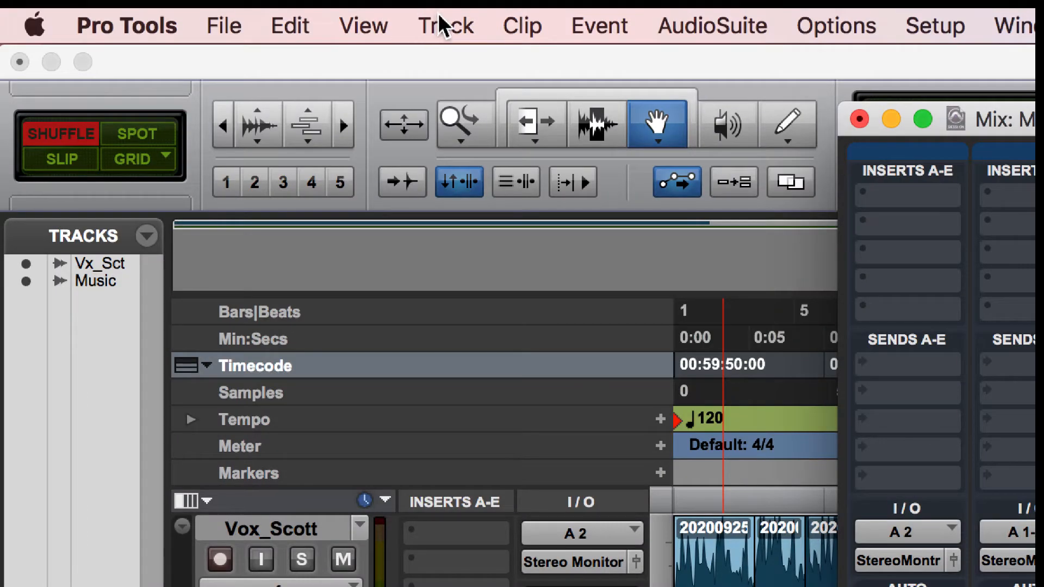
# - Create one new stereo Master Fader track
pyautogui.press('super+shift+n')
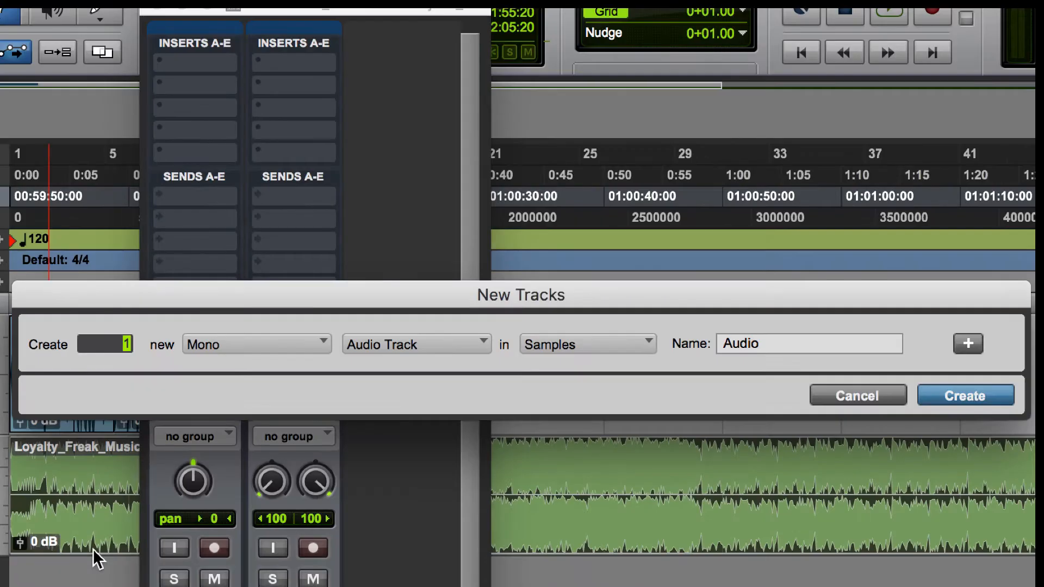
pyautogui.click(223, 348)
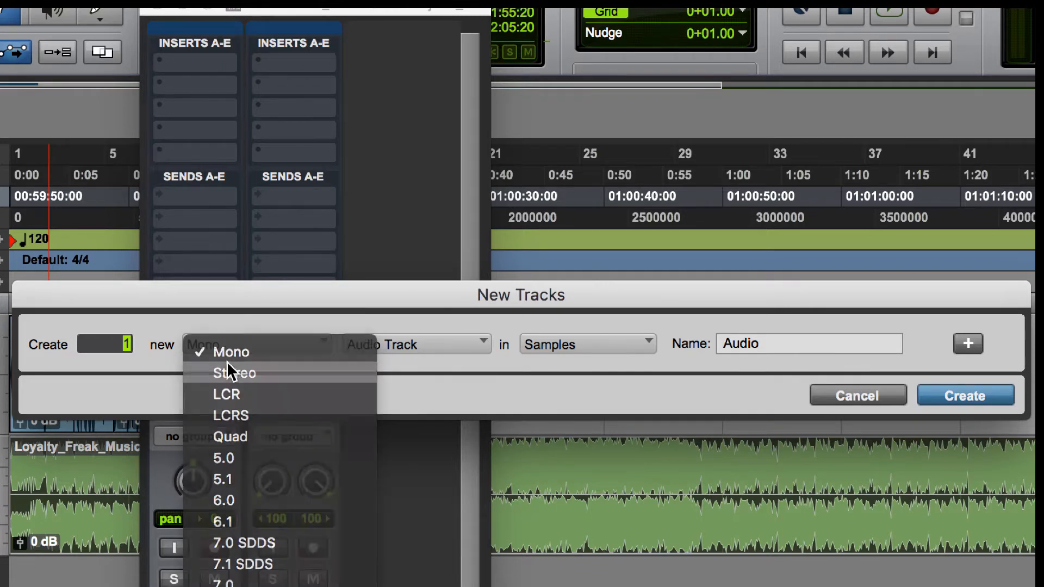
pyautogui.click(226, 362)
pyautogui.click(213, 343)
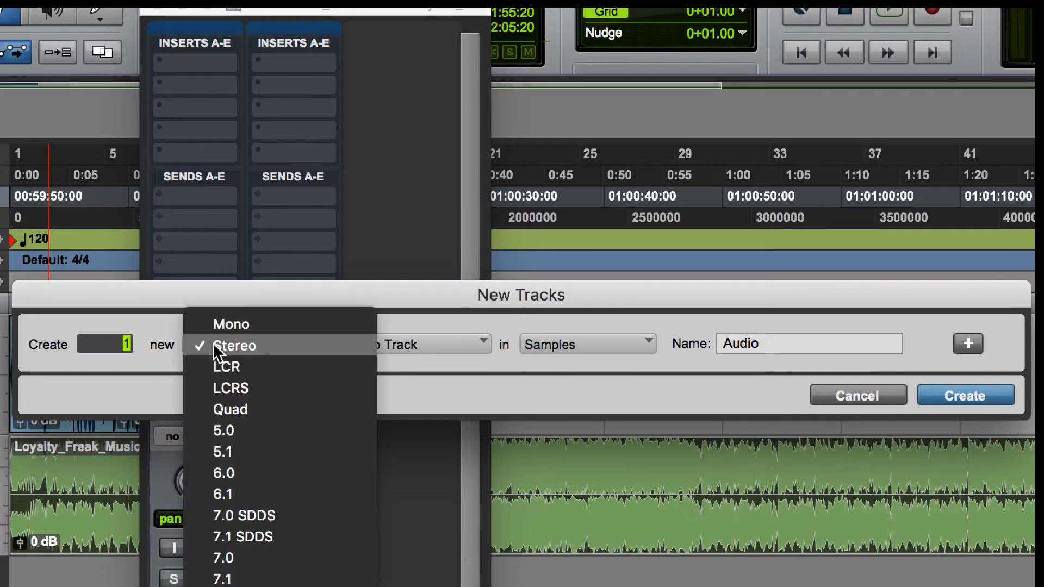
pyautogui.click(214, 342)
pyautogui.click(376, 343)
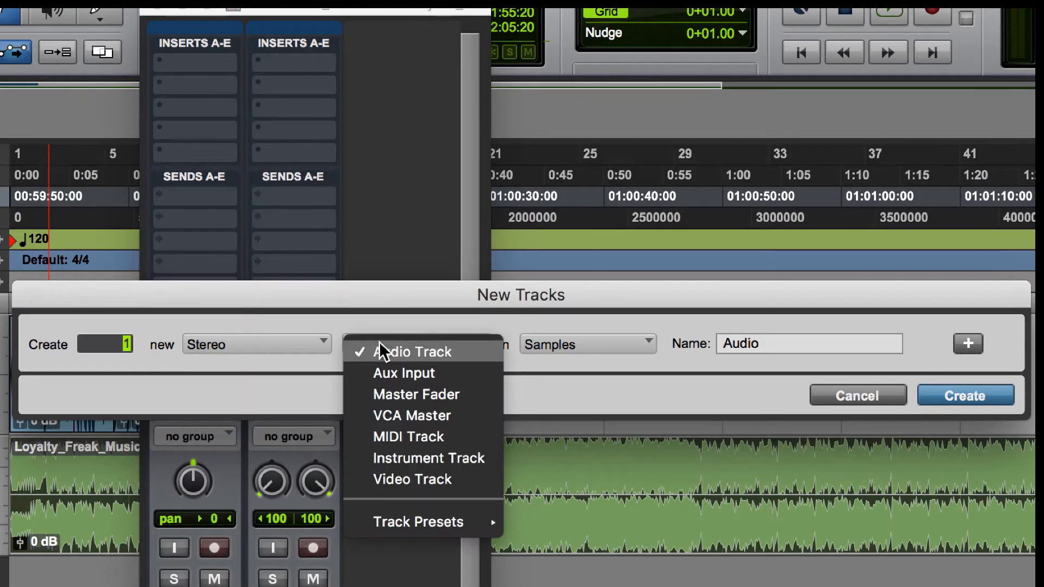
pyautogui.click(417, 394)
pyautogui.click(959, 401)
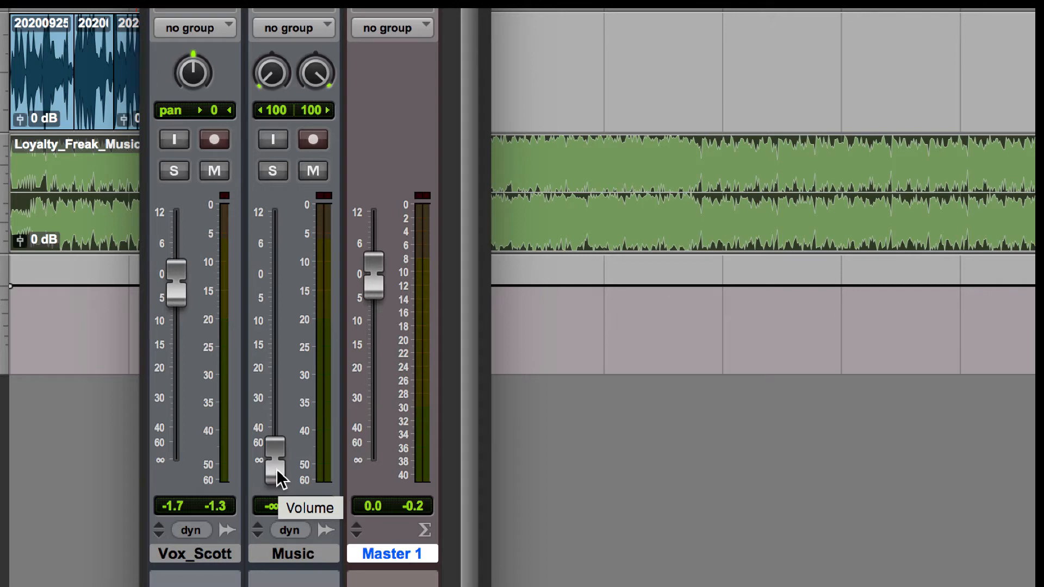
# - Play the session briefly to check the voice level and lower the voice-over track's fader to -2.2 dB
pyautogui.press('space')
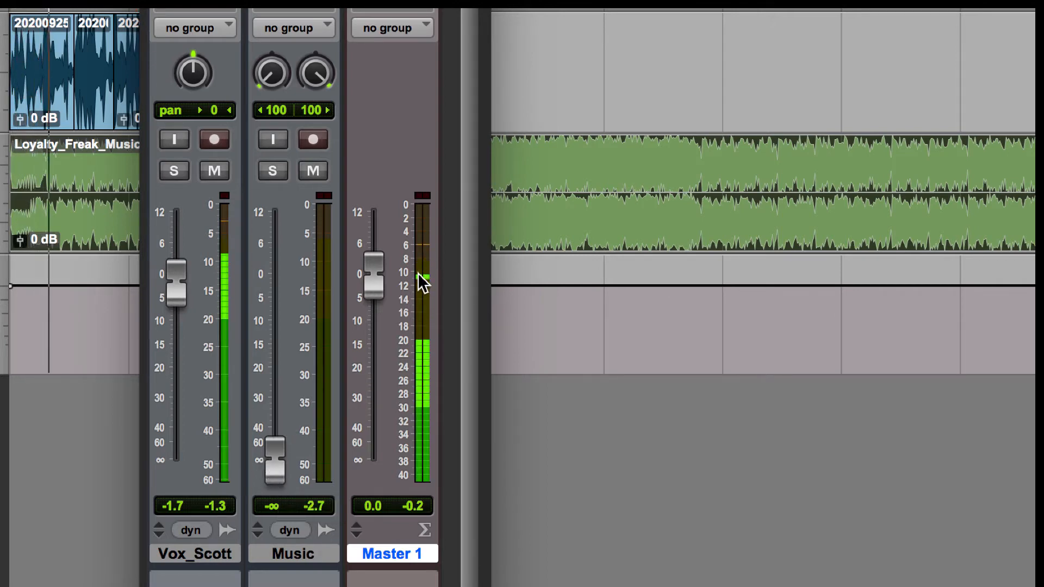
pyautogui.press('space')
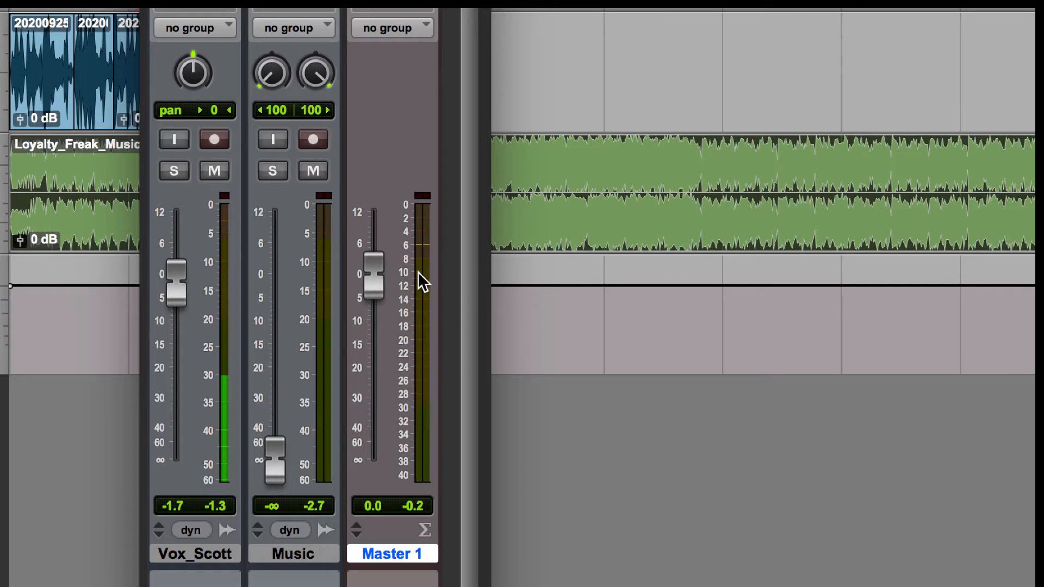
pyautogui.moveTo(178, 288); pyautogui.dragTo(177, 291)
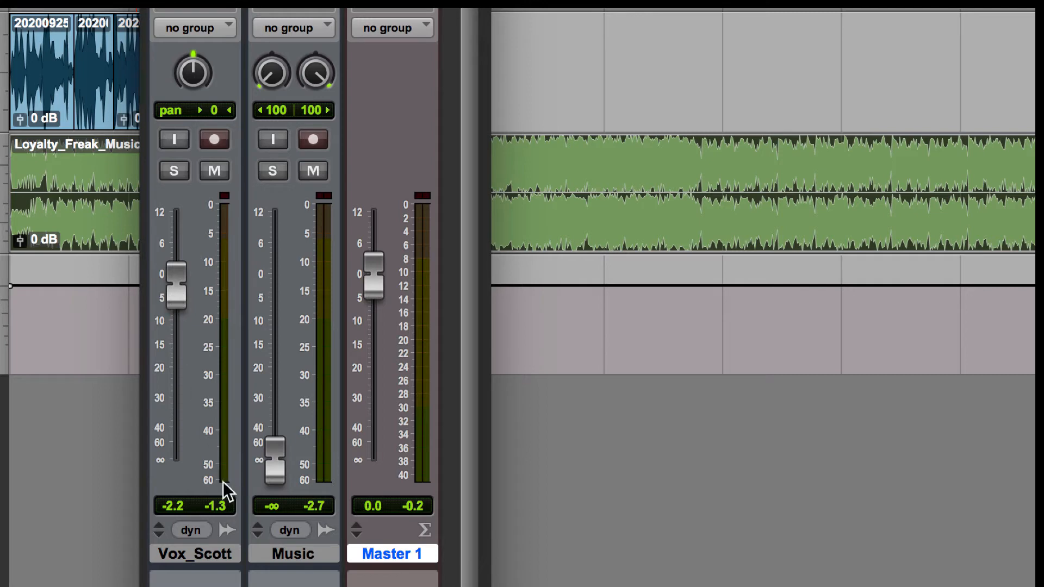
# - Play the mix while raising the Music track's fader under the voice-over, ending at -14.2 dB
pyautogui.press('space')
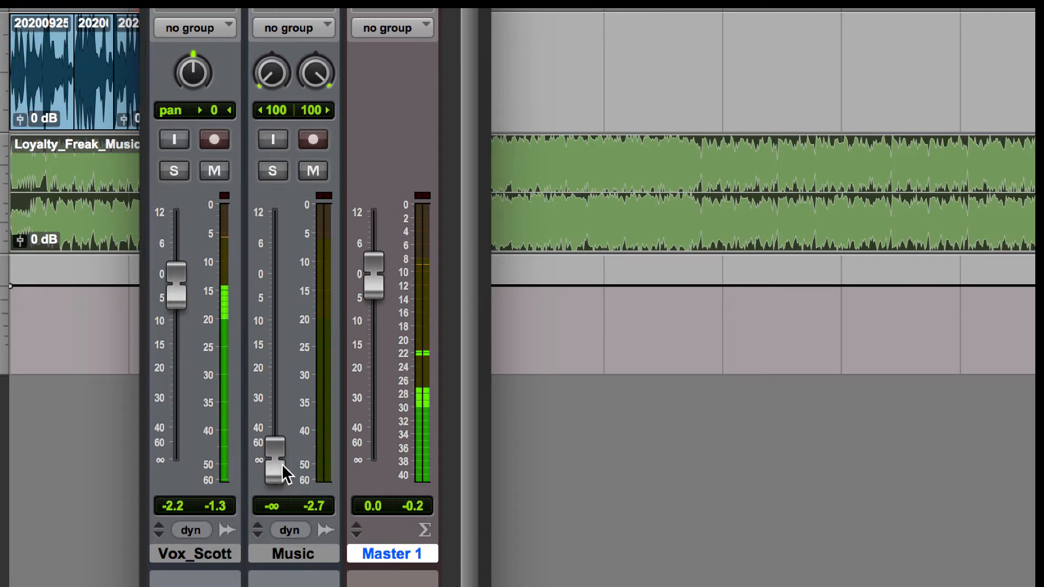
pyautogui.moveTo(281, 473); pyautogui.dragTo(282, 358)
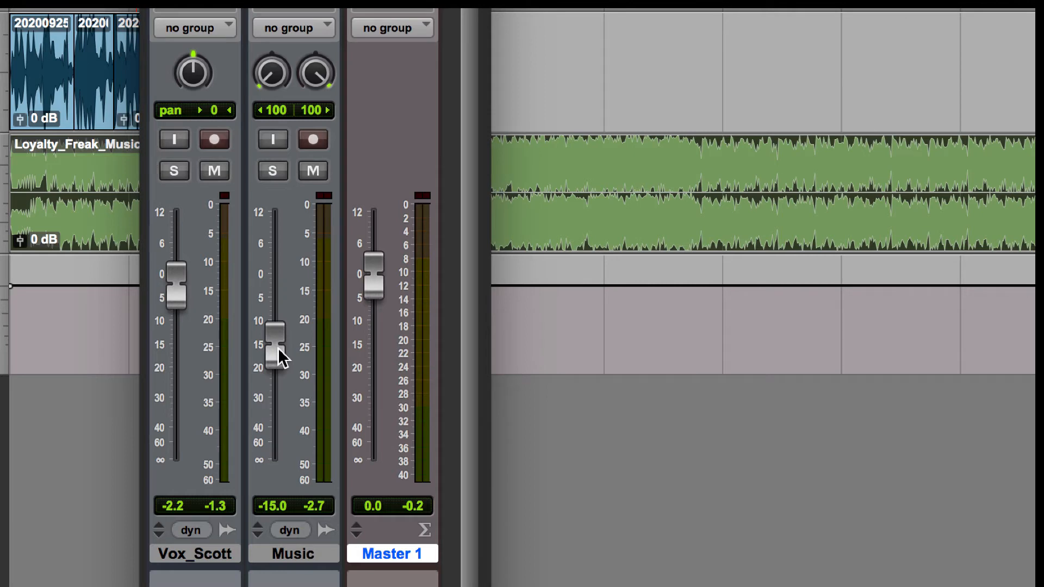
pyautogui.moveTo(279, 349); pyautogui.dragTo(279, 345)
pyautogui.press('space')
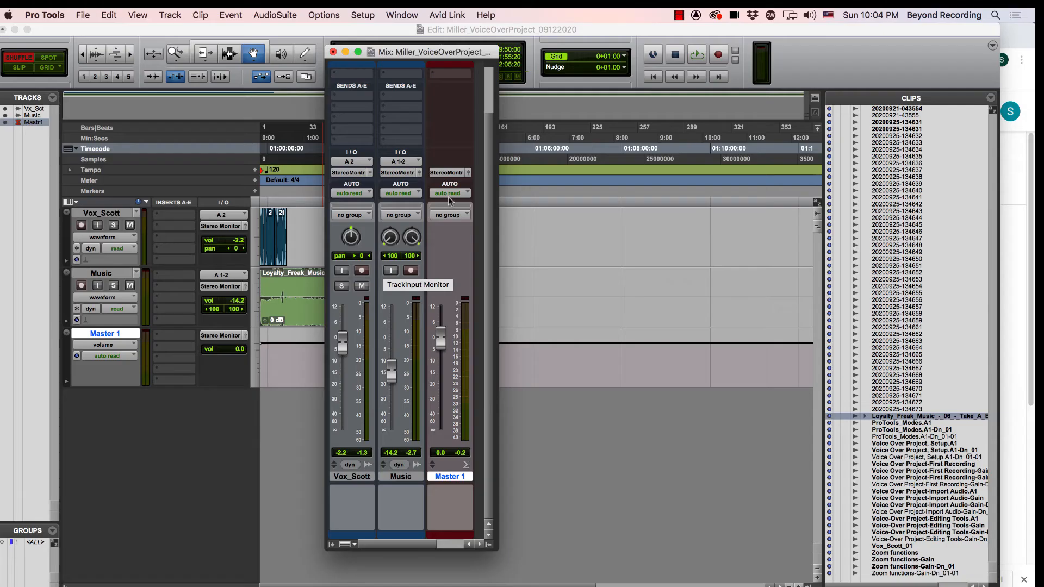
# - Delete the part of the music clip from the voice-over's end at 01:00:25:19 to the clip's end
pyautogui.moveTo(409, 54); pyautogui.dragTo(596, 173)
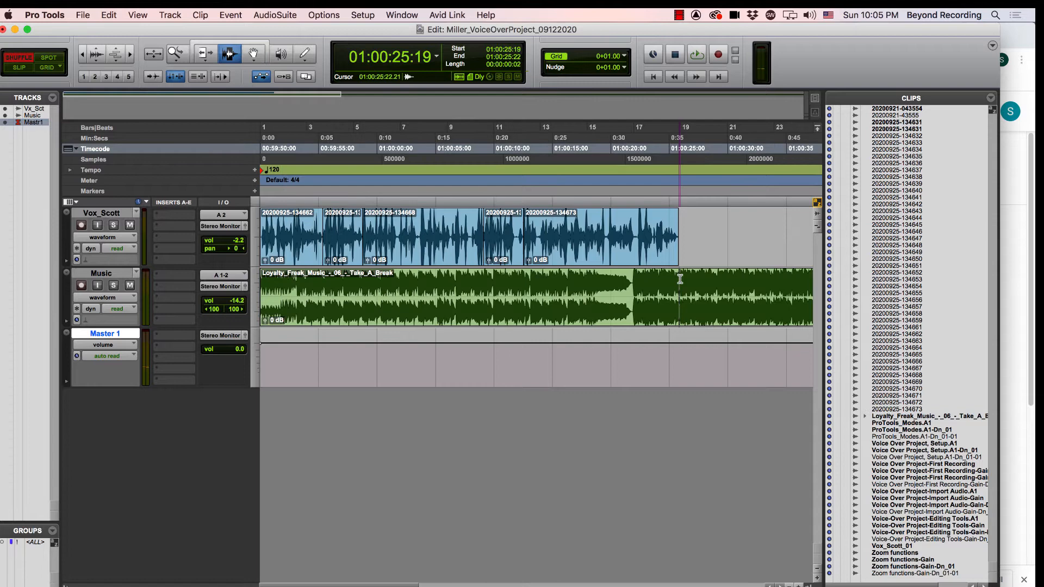
pyautogui.moveTo(678, 280); pyautogui.dragTo(872, 295)
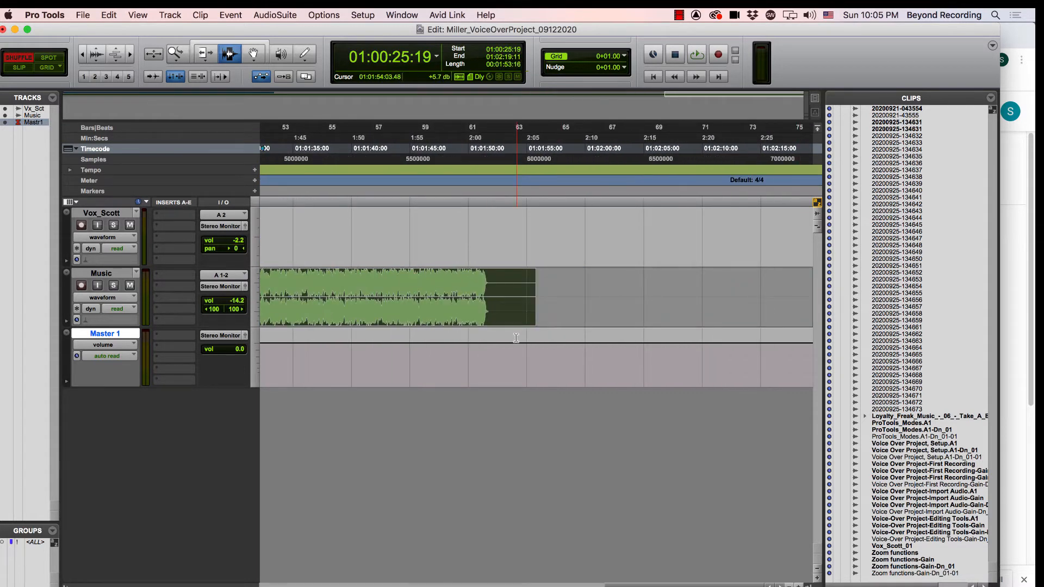
pyautogui.press('Delete')
# - Create a standard equal-gain fade-out on the music clip from 01:00:24:11 to its end
pyautogui.moveTo(637, 586); pyautogui.dragTo(581, 586)
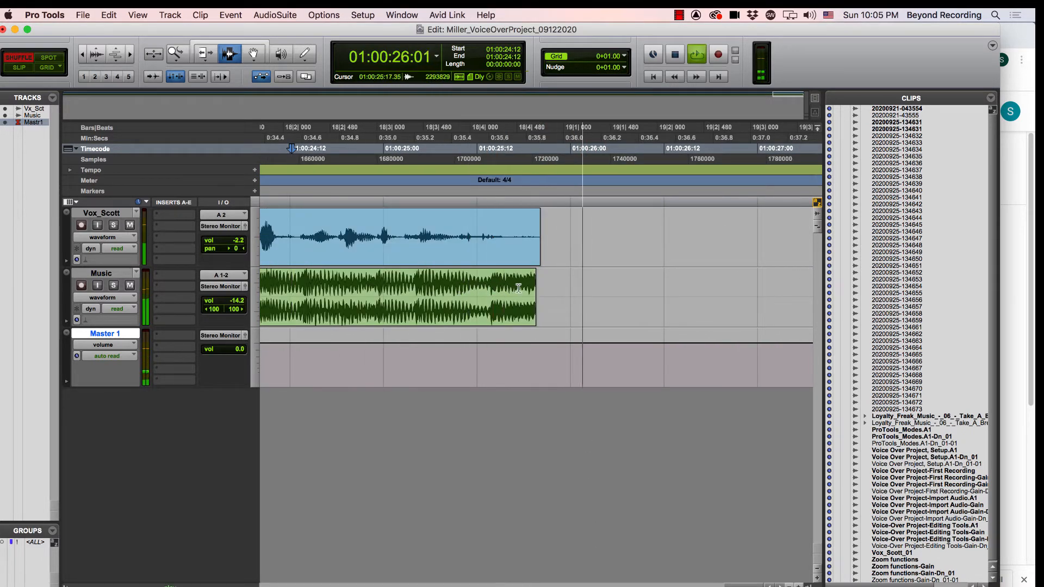
pyautogui.press('space')
pyautogui.moveTo(292, 299); pyautogui.dragTo(540, 285)
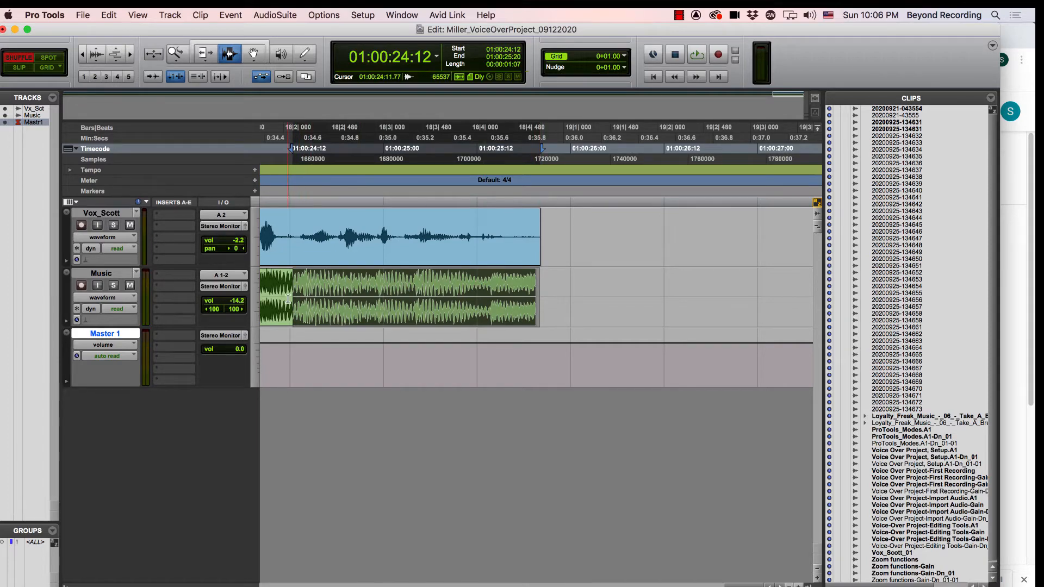
pyautogui.moveTo(288, 300); pyautogui.dragTo(535, 296)
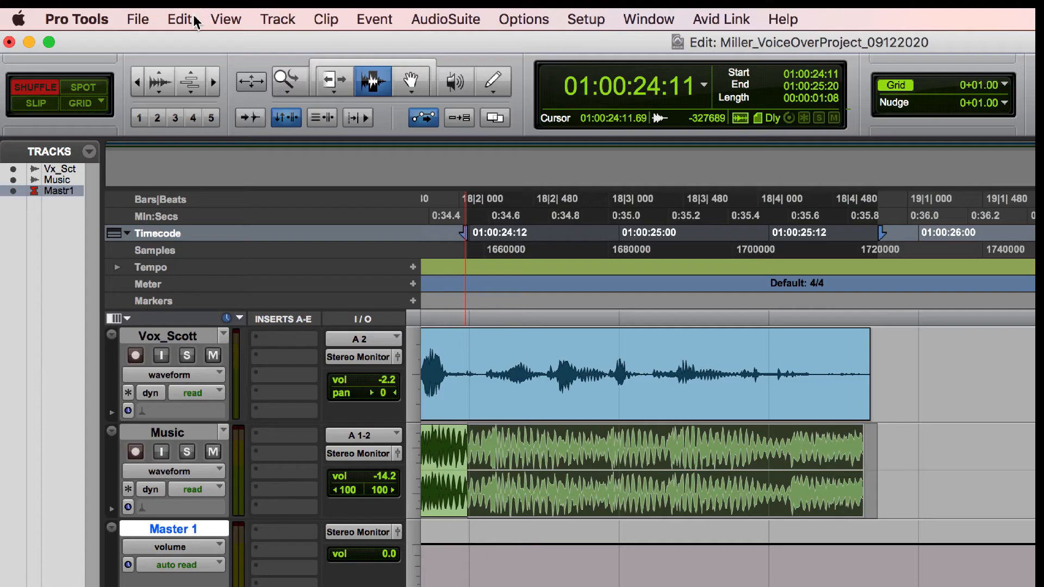
pyautogui.click(188, 21)
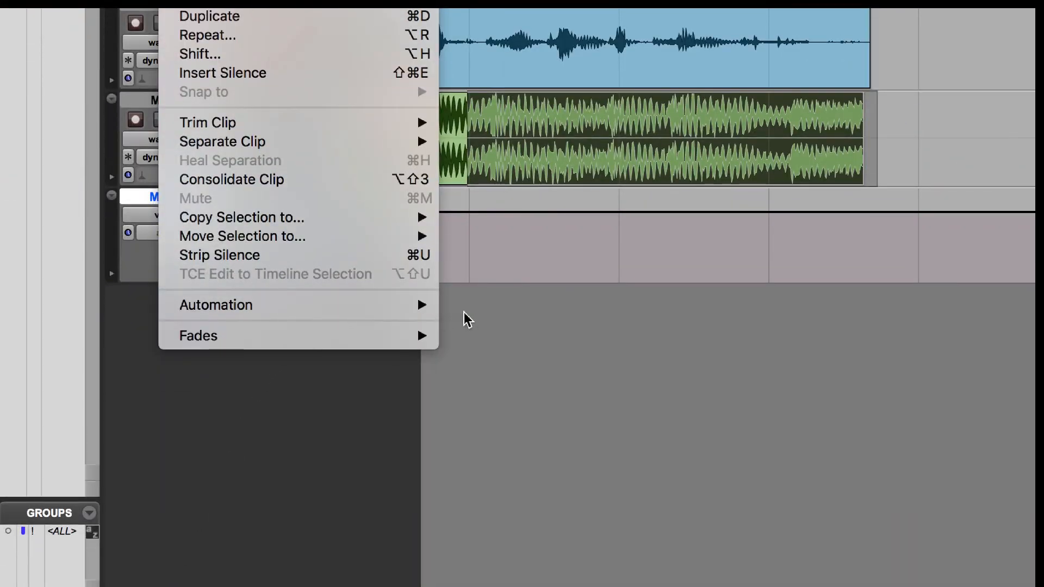
pyautogui.moveTo(418, 342)
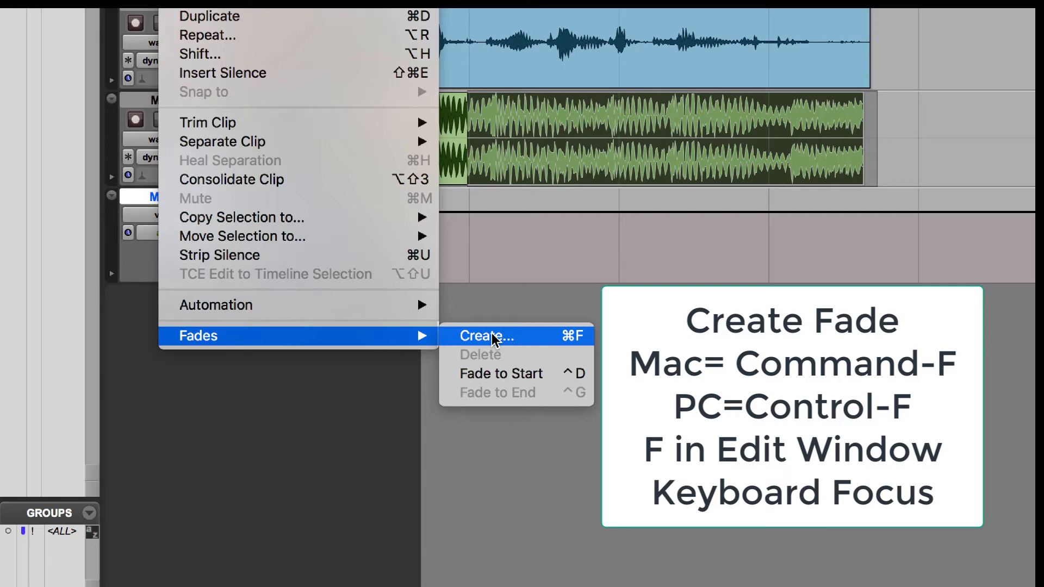
pyautogui.click(494, 337)
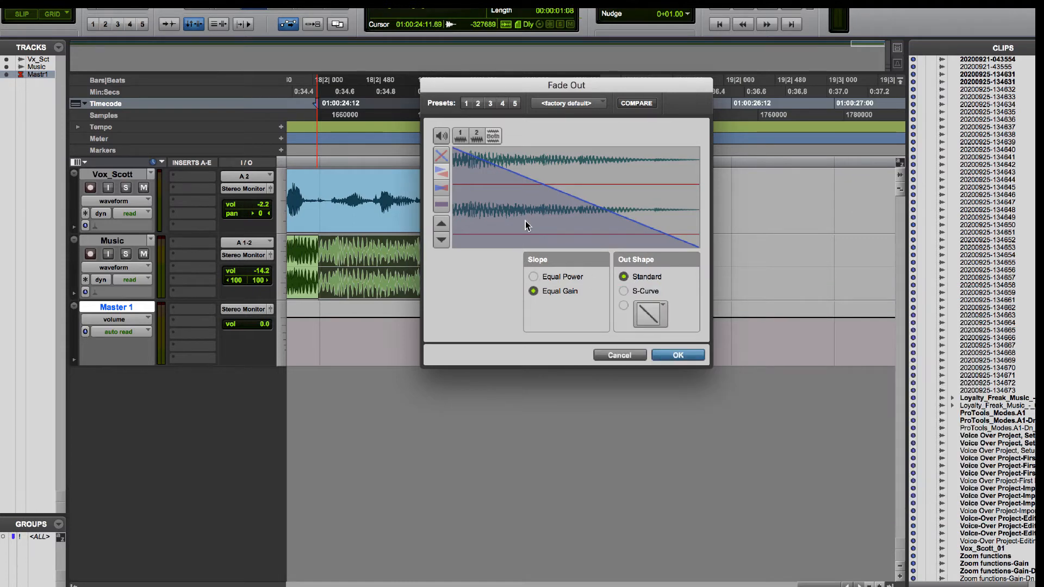
pyautogui.click(678, 355)
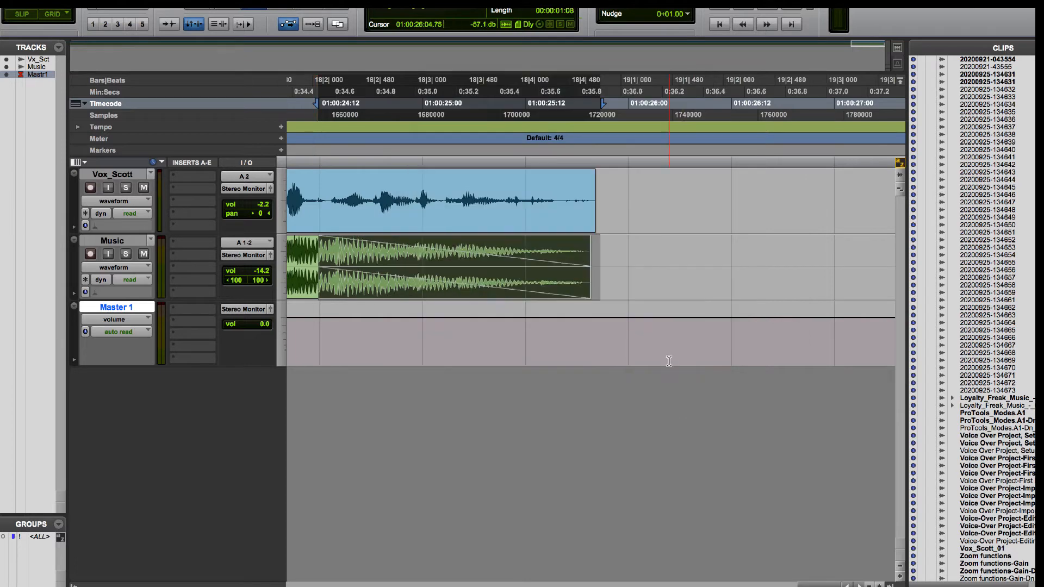
# - Create a fade-out over the last 5 frames of the final voice-over clip
pyautogui.press('r')
pyautogui.press('r')
pyautogui.press('r')
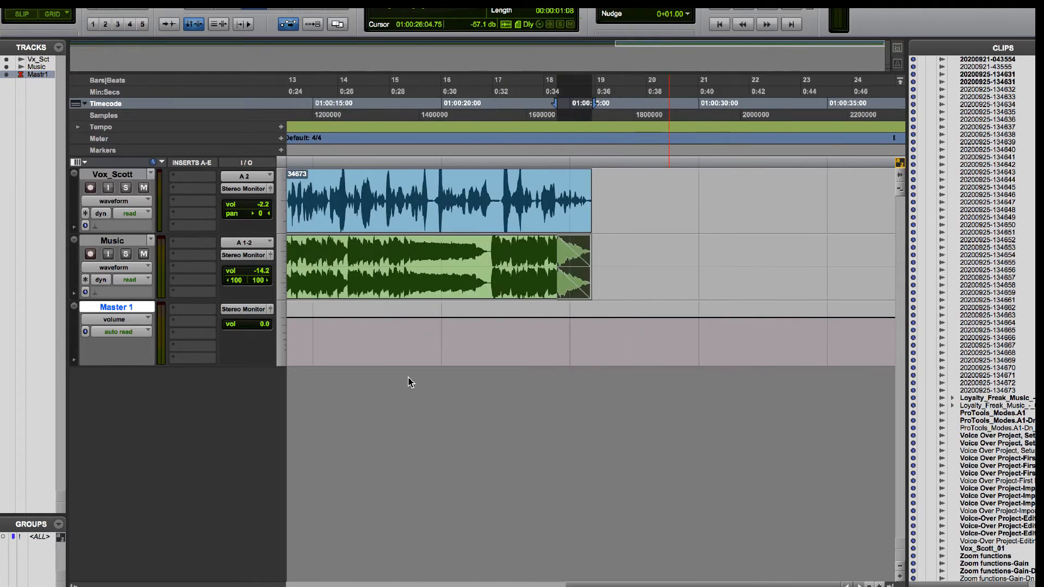
pyautogui.click(580, 207)
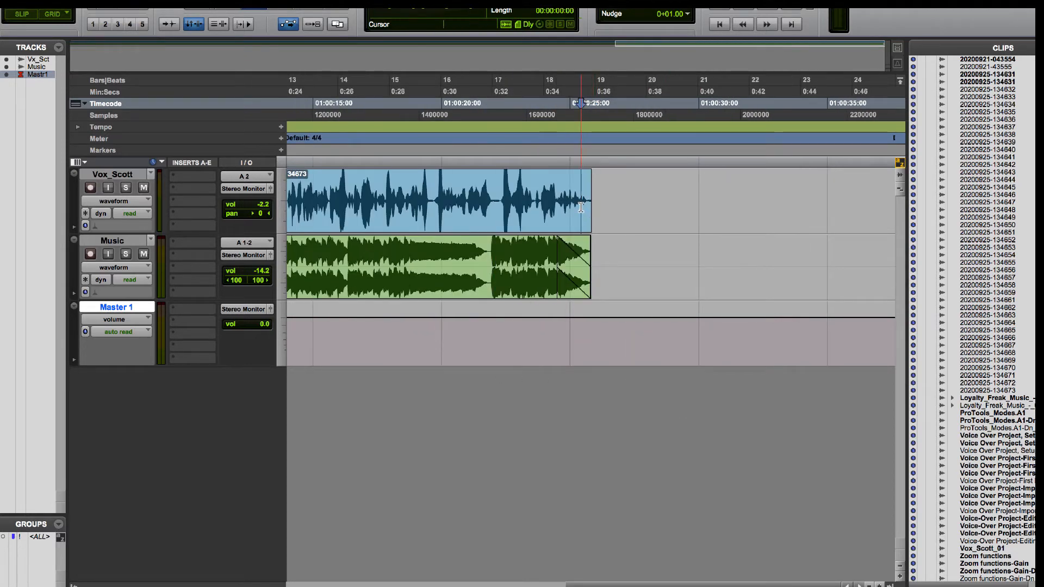
pyautogui.moveTo(542, 195); pyautogui.dragTo(638, 207)
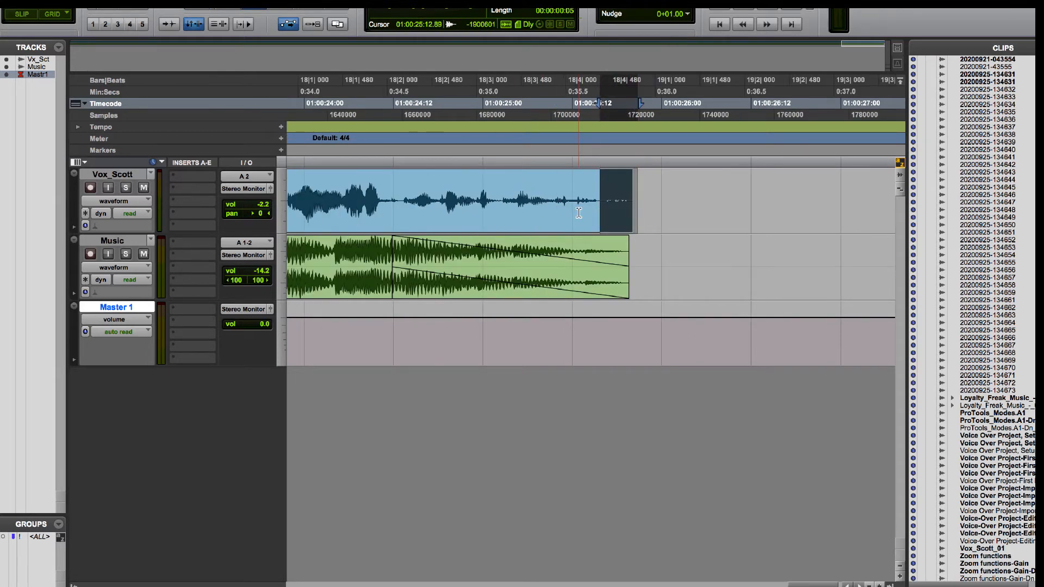
pyautogui.press('ctrl+super+f')
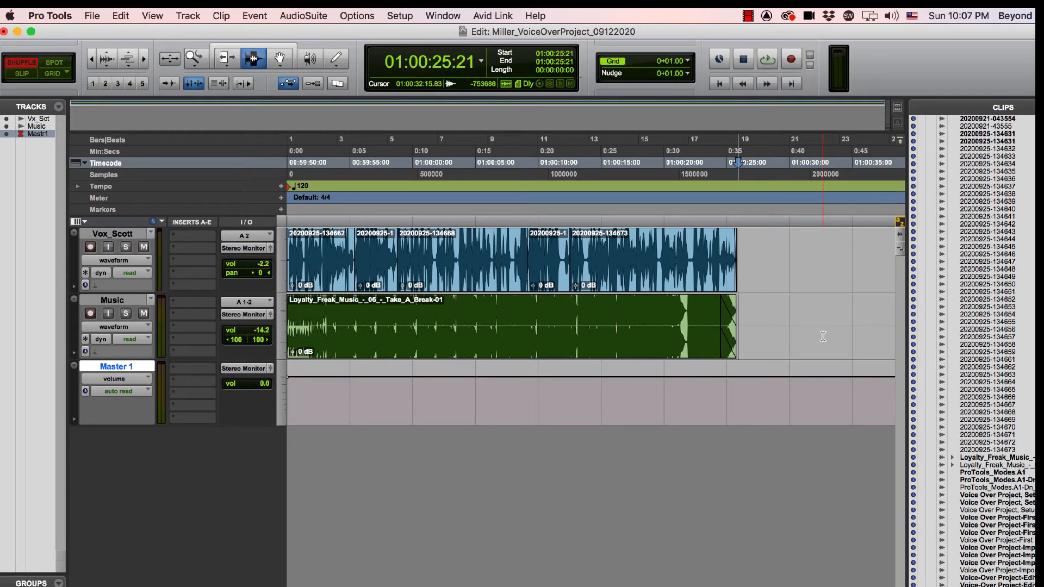
# - Select the timeline range to export on the Music track, from 00:59:50:00 to 01:00:26:00
pyautogui.click(756, 319)
pyautogui.click(739, 318)
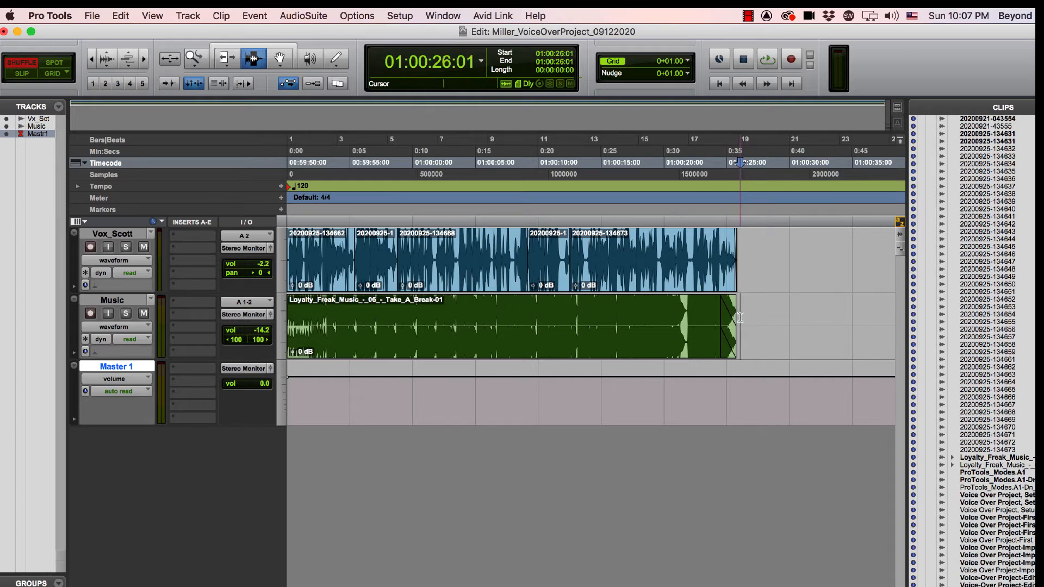
pyautogui.moveTo(739, 318); pyautogui.dragTo(250, 311)
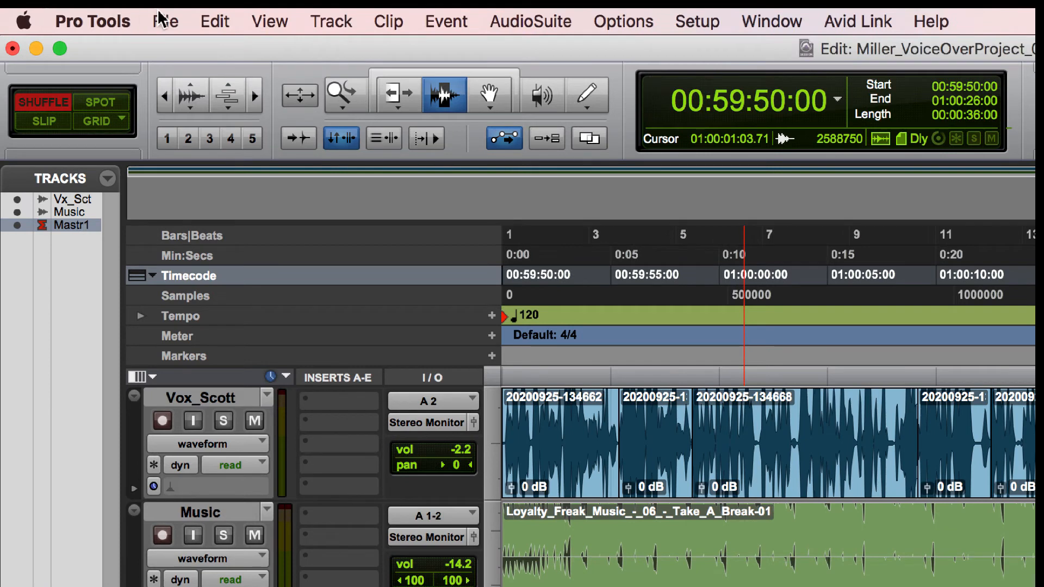
# - Open the bounce-to-disk settings for the selected range and set the format to Interleaved
pyautogui.click(163, 19)
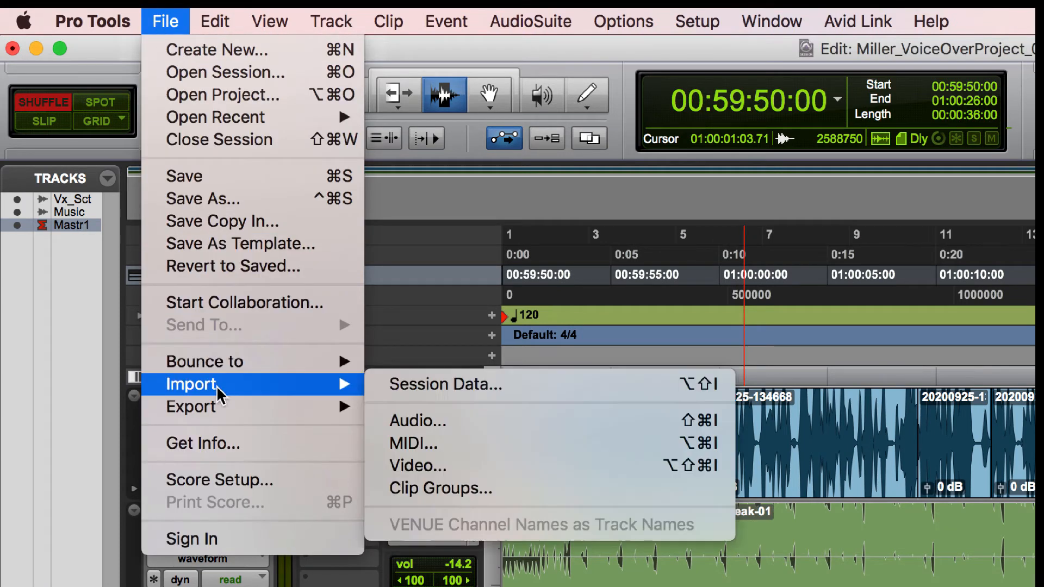
pyautogui.moveTo(224, 386)
pyautogui.moveTo(226, 366)
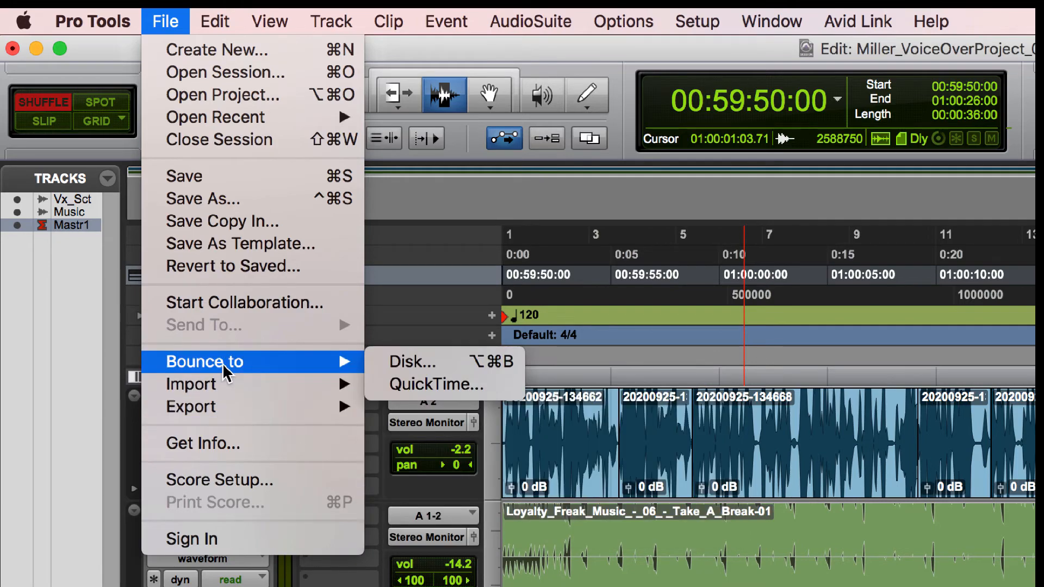
pyautogui.click(400, 361)
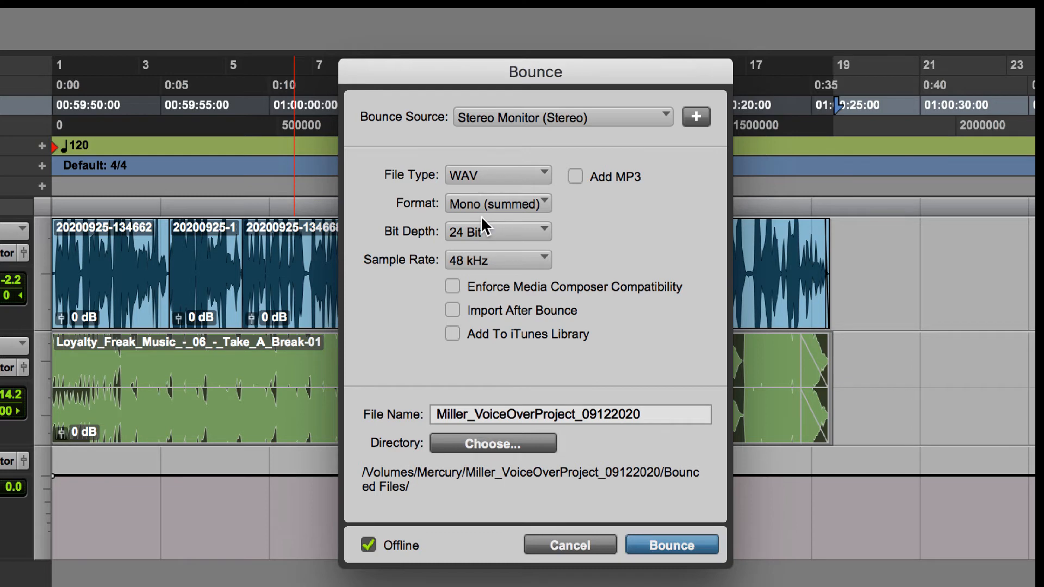
pyautogui.click(500, 202)
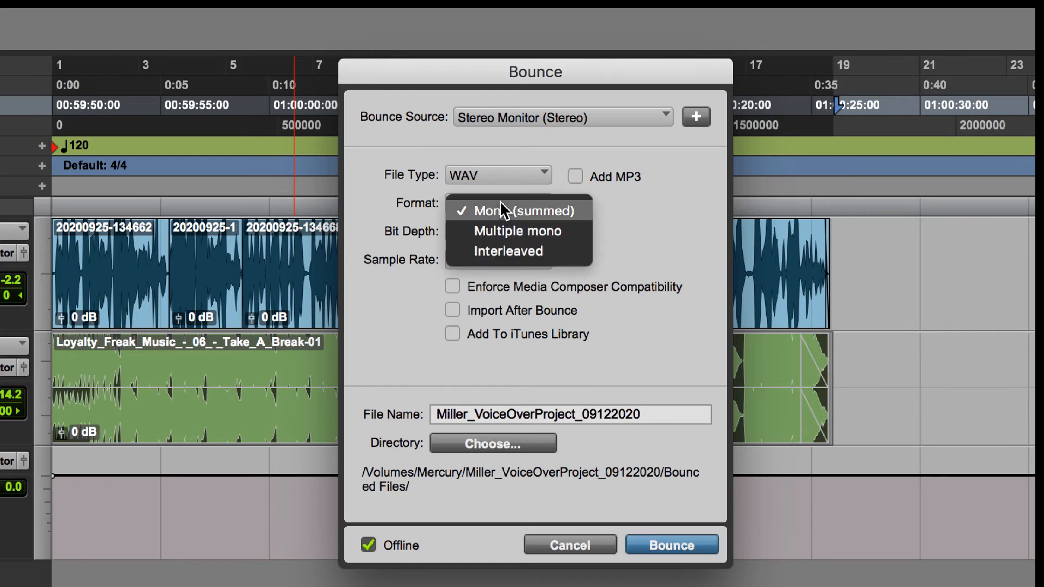
pyautogui.click(514, 248)
# - Set the bounce to 16 Bit and 44.1 kHz, and bounce the WAV file offline
pyautogui.click(496, 230)
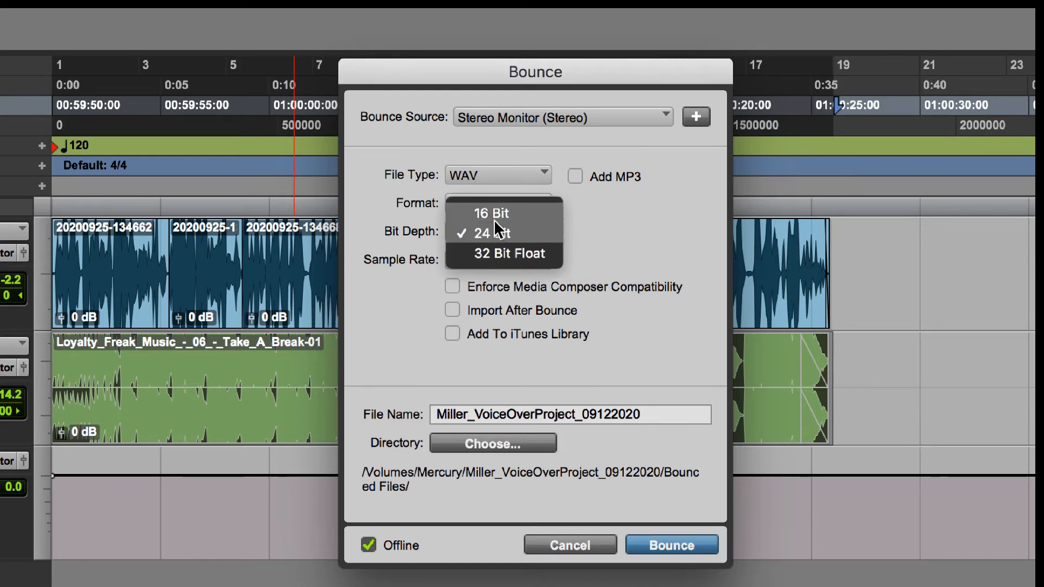
pyautogui.click(500, 233)
pyautogui.click(496, 255)
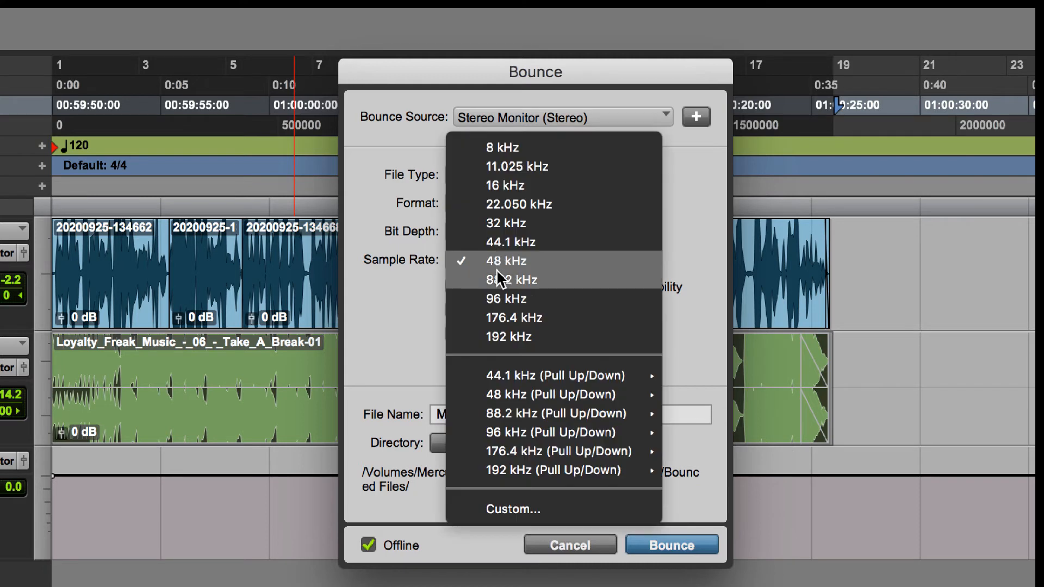
pyautogui.click(501, 241)
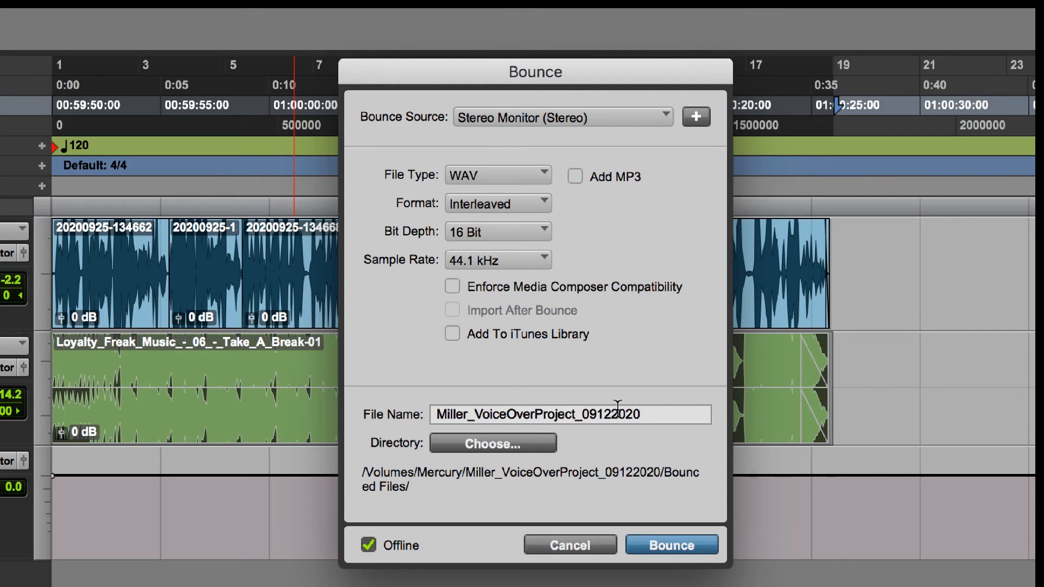
pyautogui.click(369, 545)
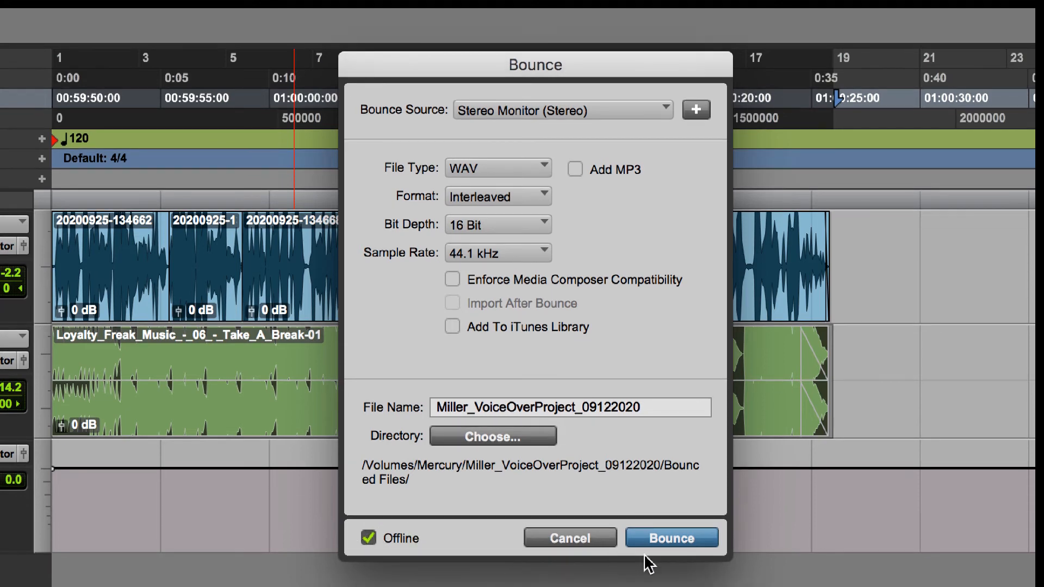
pyautogui.click(672, 538)
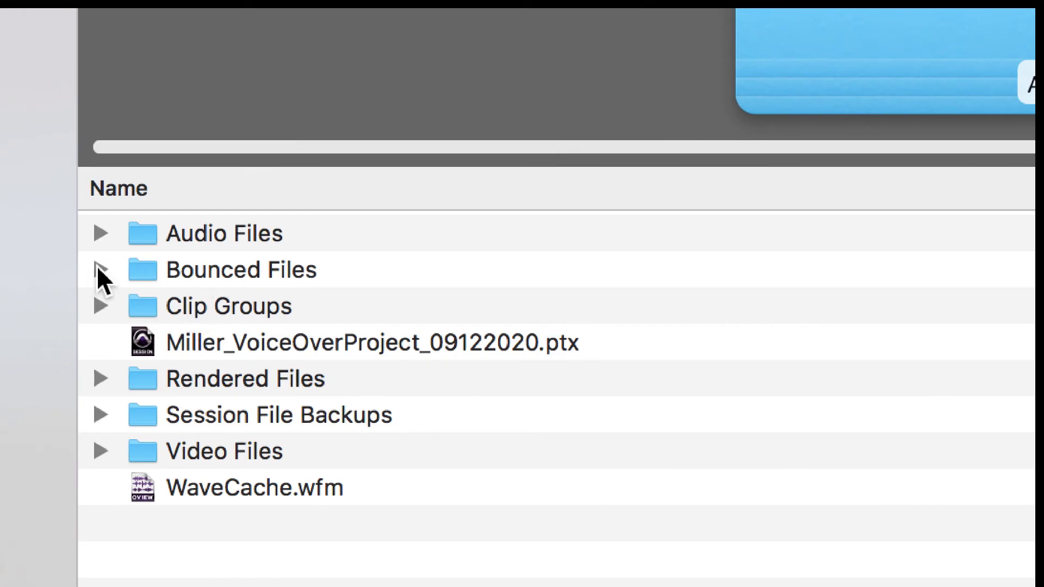
# - In Finder, play Miller_VoiceOverProject_09122020.wav from the Bounced Files folder and return to the session folder window
pyautogui.click(99, 267)
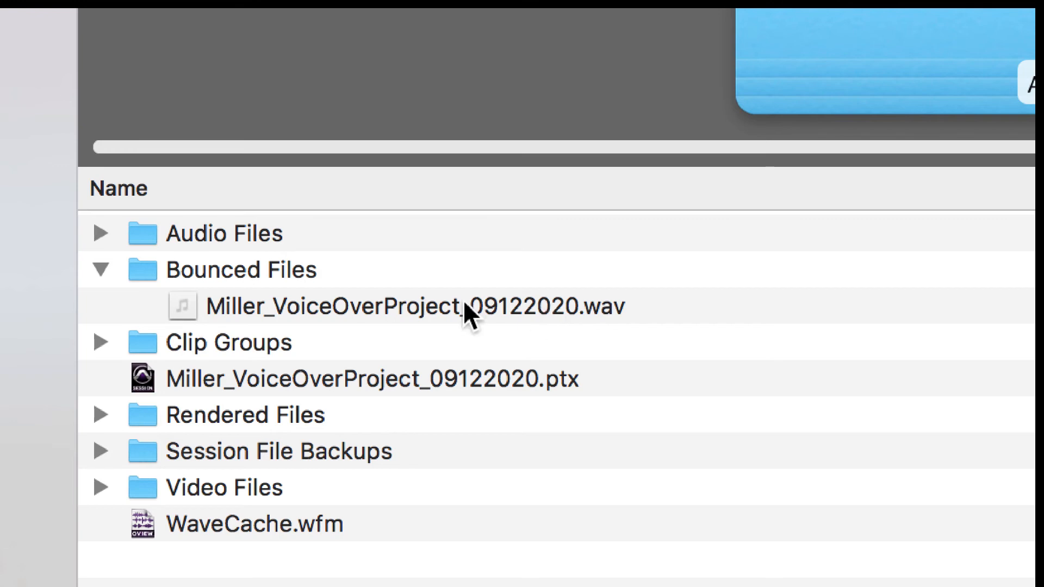
pyautogui.click(180, 306)
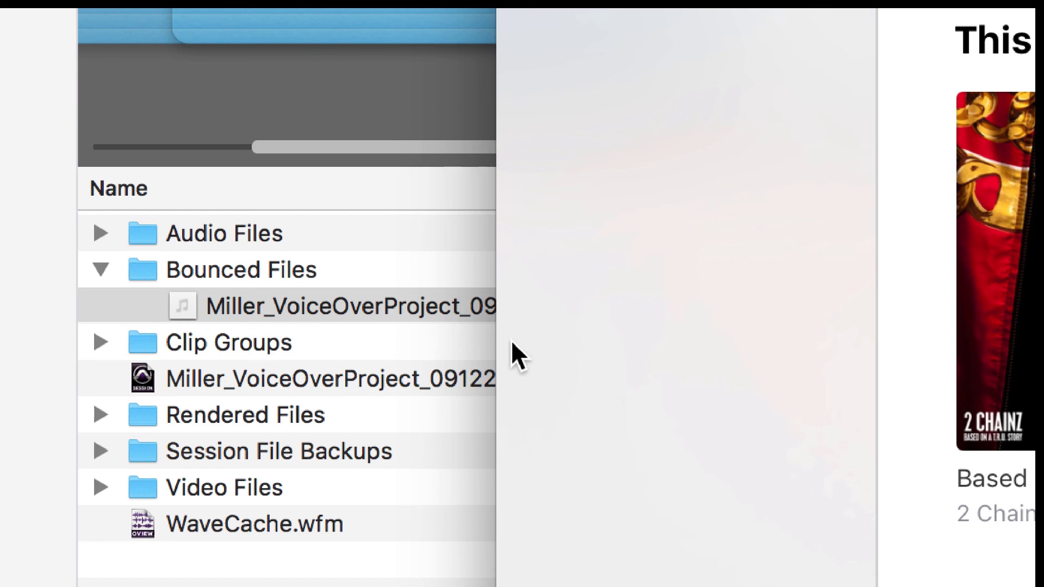
pyautogui.click(376, 201)
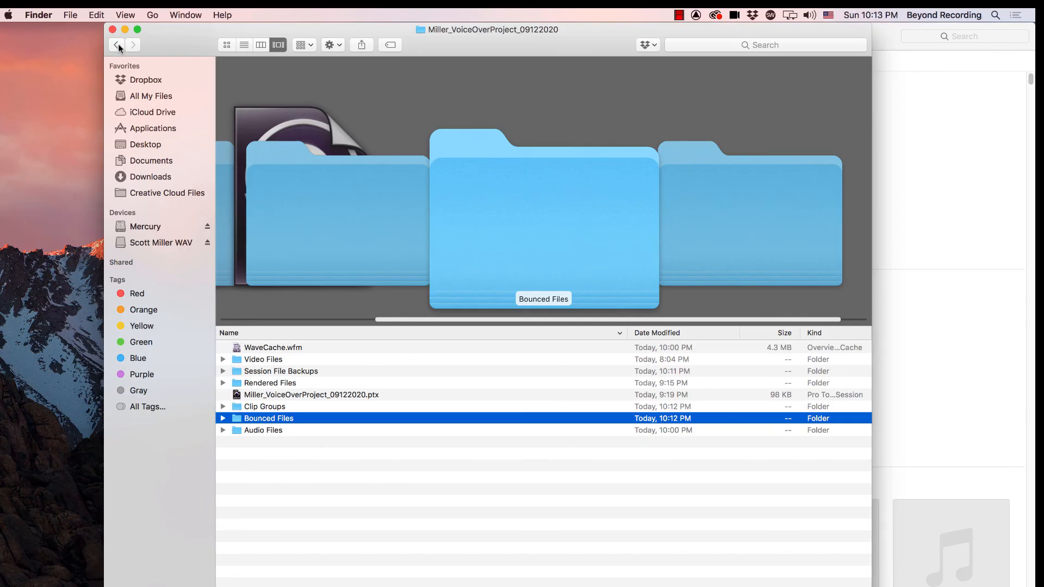
# - Go back to the parent folder and compress the Miller_VoiceOverProject_09122020 folder
pyautogui.click(117, 45)
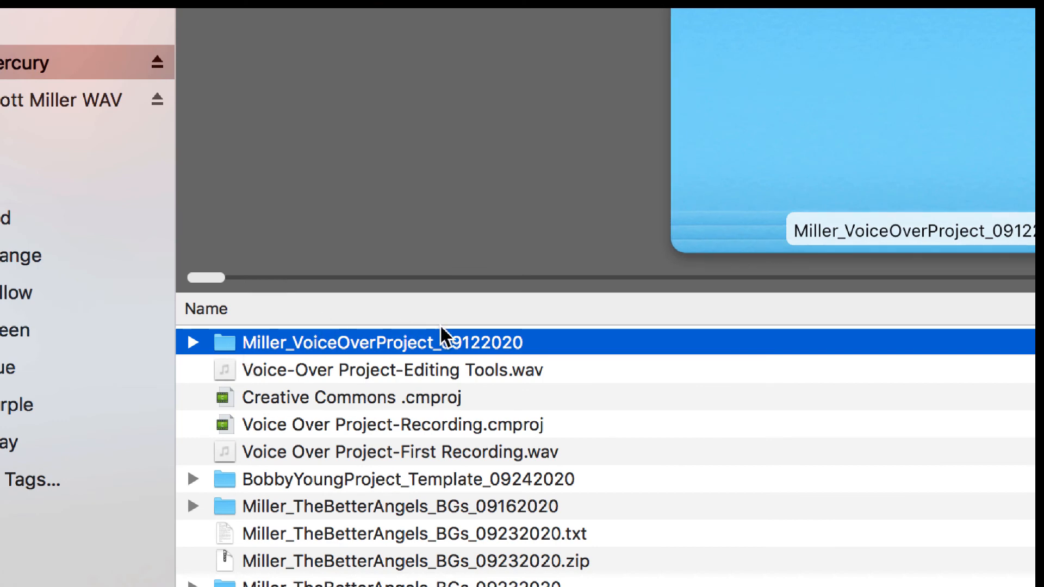
pyautogui.click(195, 342)
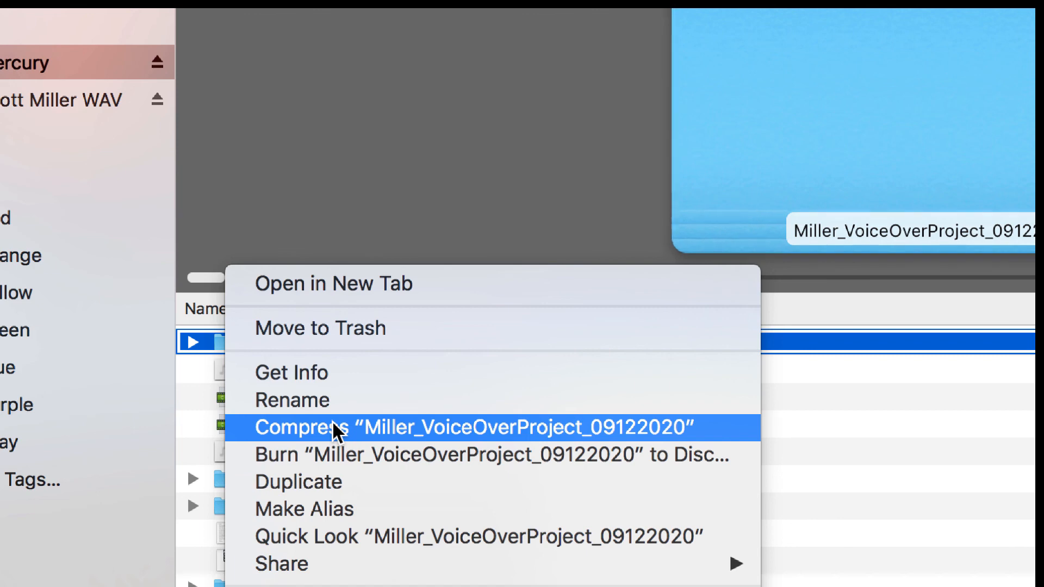
pyautogui.click(332, 424)
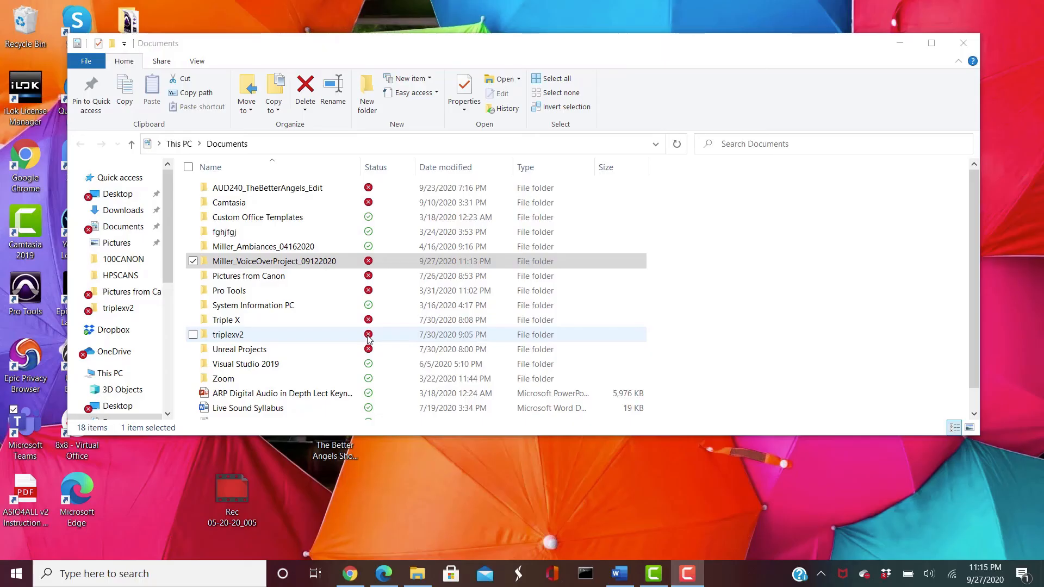
# - In Windows File Explorer, create a zip archive of the Miller_Ambiances_04162020 folder in Documents
pyautogui.click(124, 61)
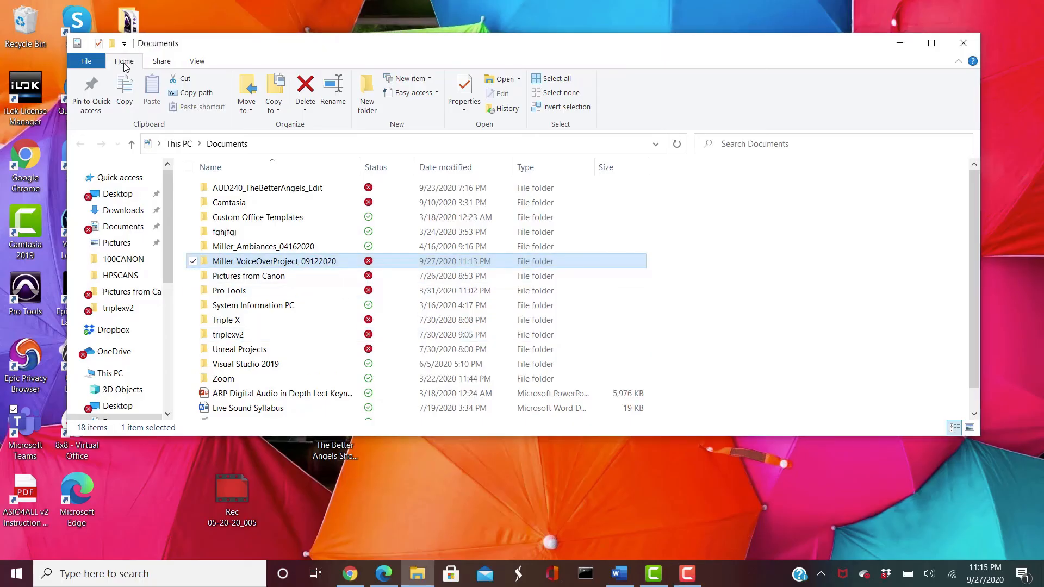
pyautogui.click(164, 65)
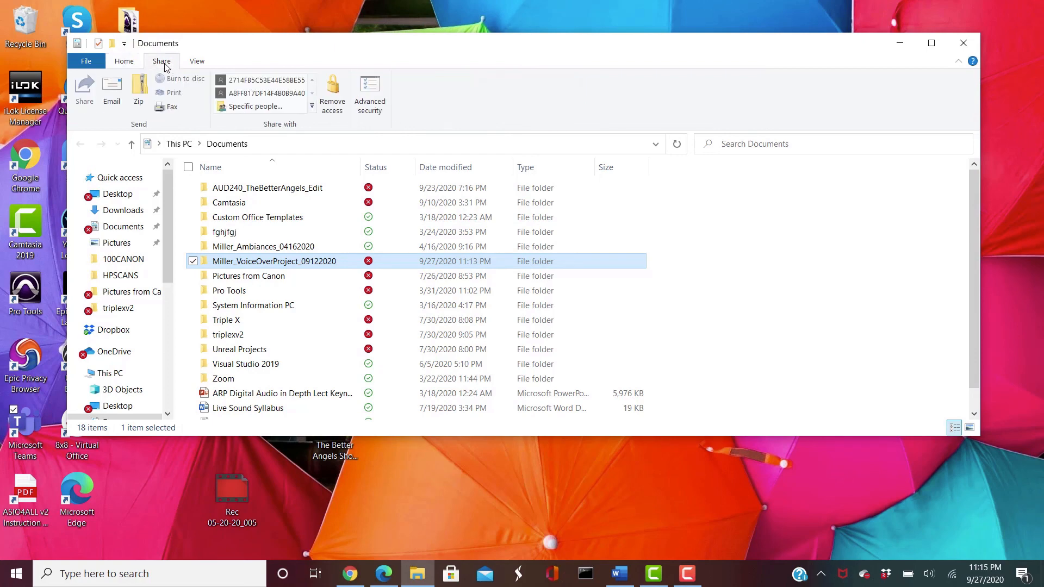
pyautogui.press('Up')
pyautogui.click(138, 91)
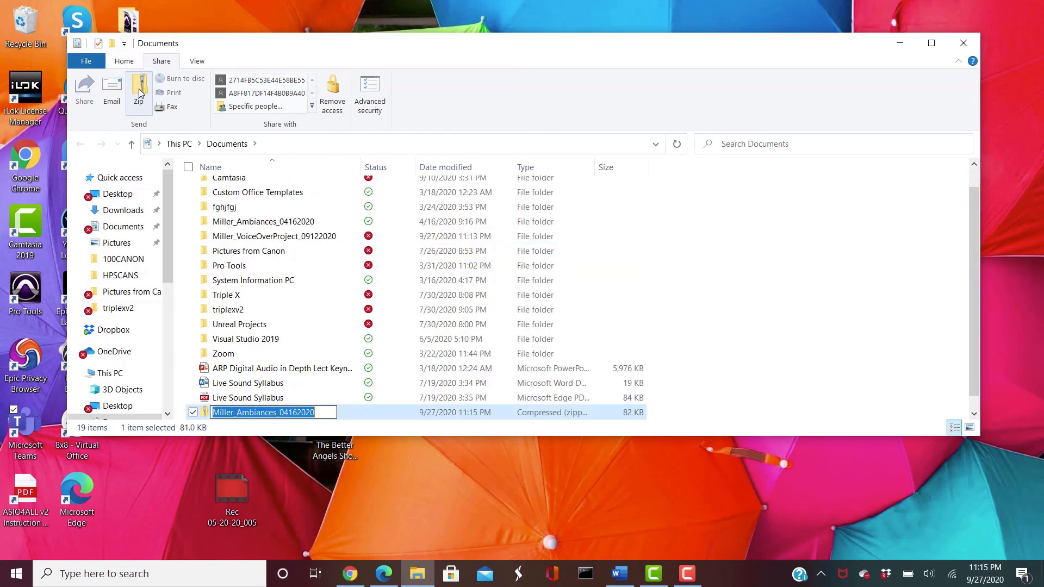